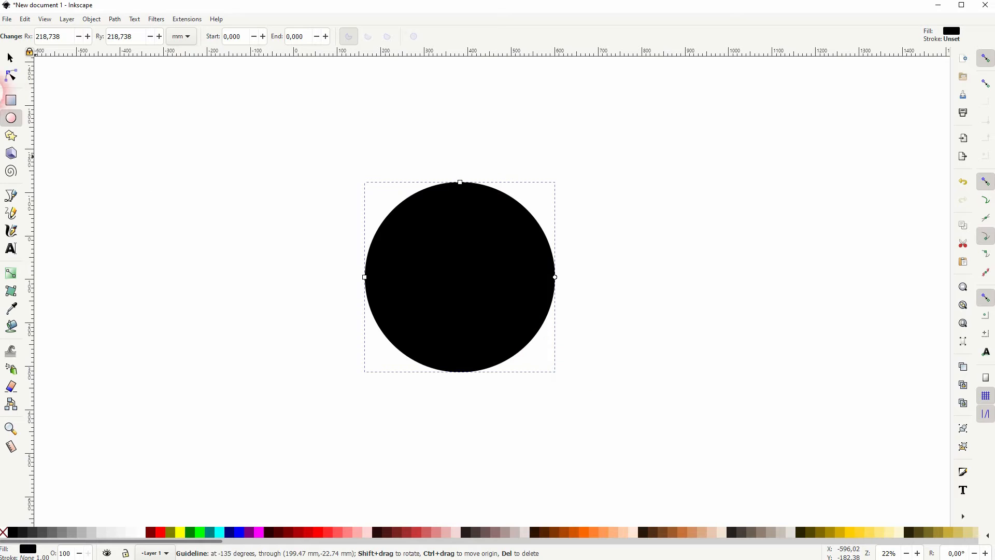
Move the black circle left and place a duplicate overlapping its right side
click(10, 58)
drag(460, 306, 507, 283)
key(ctrl+d)
drag(243, 420, 733, 135)
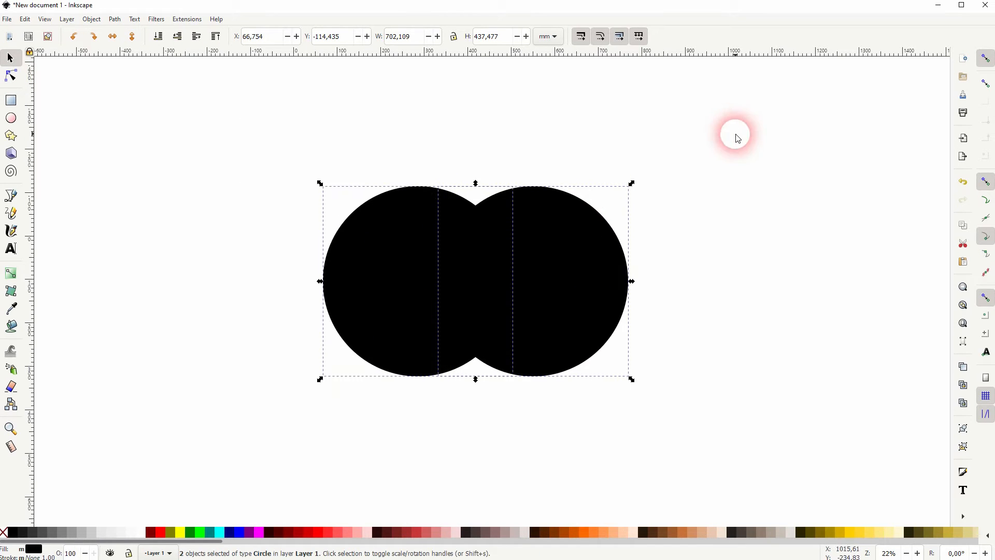
Give both circles no fill and a black outline, then split them with Path > Division
click(6, 533)
shift+click(13, 533)
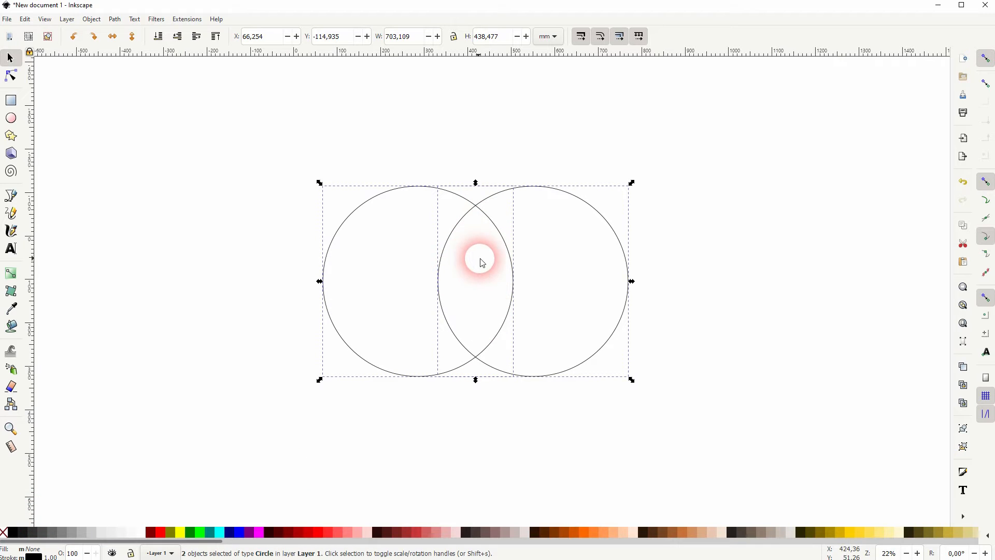
click(124, 25)
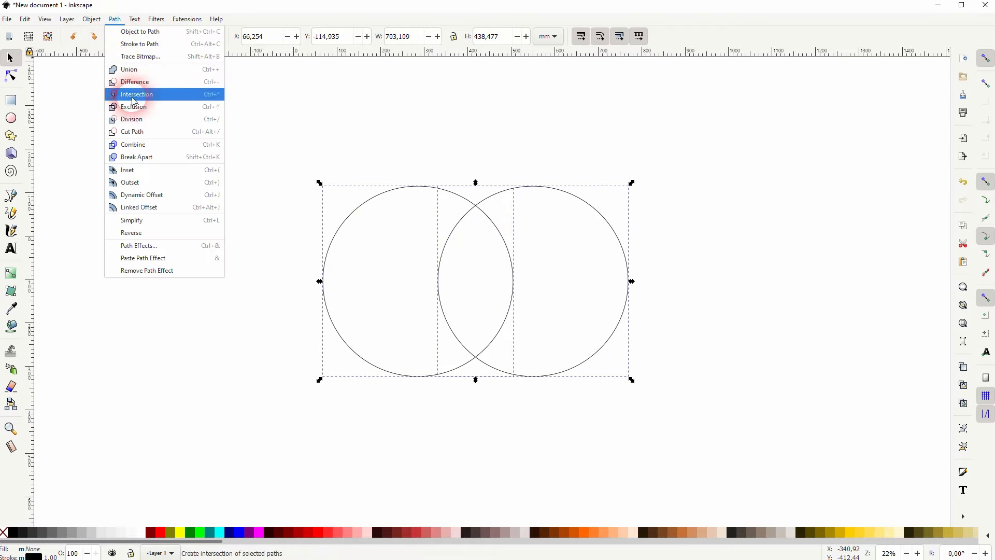
click(102, 358)
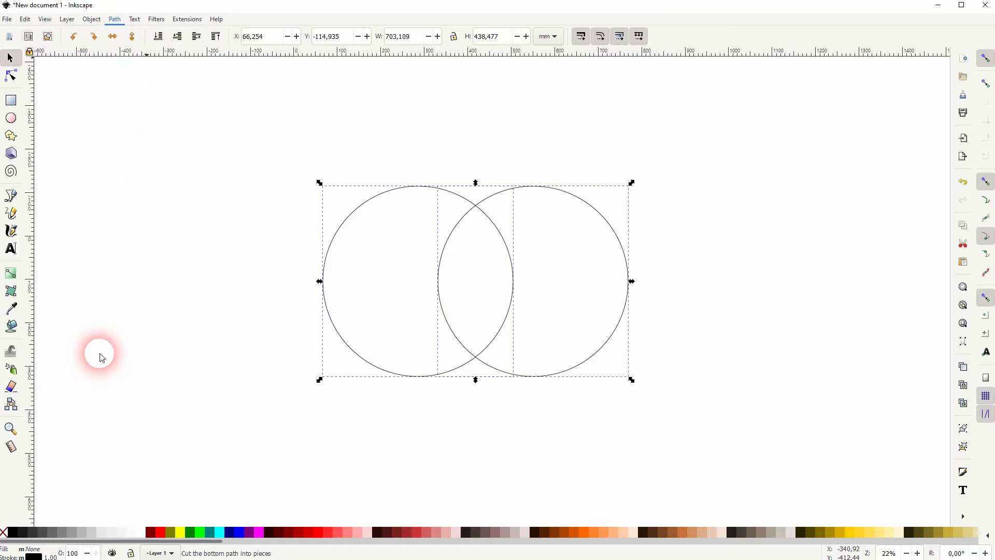
click(489, 117)
Delete the crescent, make the lens solid black, and tilt it about 57° counter-clockwise
click(394, 194)
key(Delete)
drag(372, 418, 638, 129)
shift+click(5, 533)
click(11, 532)
drag(516, 203, 440, 220)
drag(473, 262, 441, 288)
Add a horizontally mirrored copy joined at the tip, and move both leaves down
key(ctrl+d)
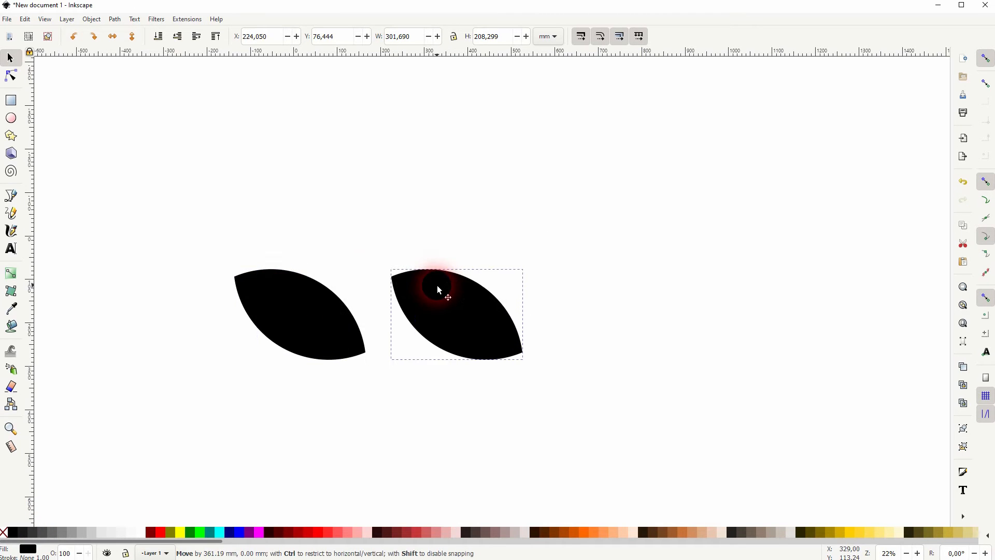
click(115, 40)
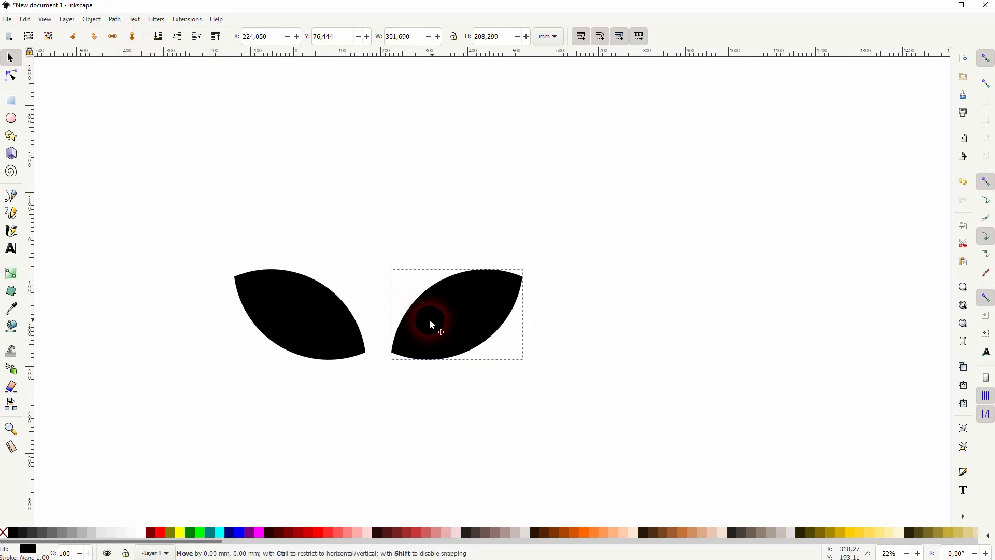
drag(435, 322, 410, 322)
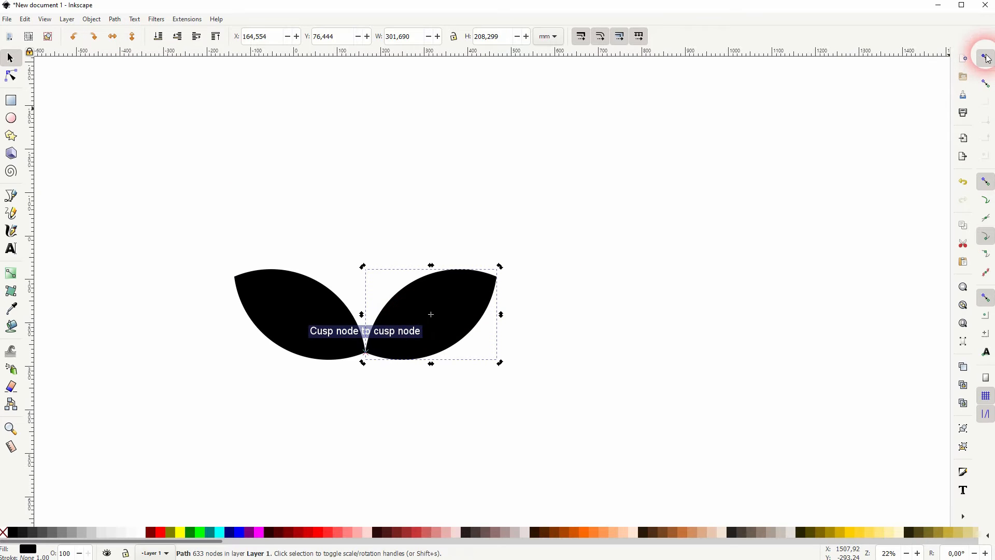
click(600, 371)
drag(200, 415, 668, 147)
drag(432, 325, 344, 440)
click(402, 260)
Draw a large black circle and position it above the leaves
click(10, 123)
drag(176, 140, 361, 336)
click(10, 58)
drag(303, 254, 312, 268)
Draw a small circle and centre it on the big circle's vertical axis via Align and Distribute
click(162, 116)
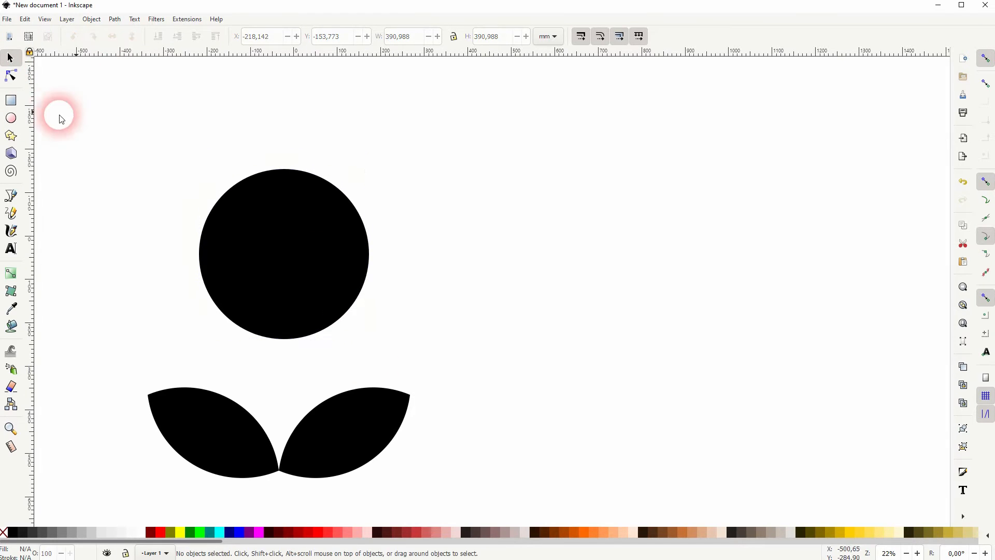
click(11, 118)
drag(246, 132, 310, 197)
click(10, 58)
shift+click(277, 253)
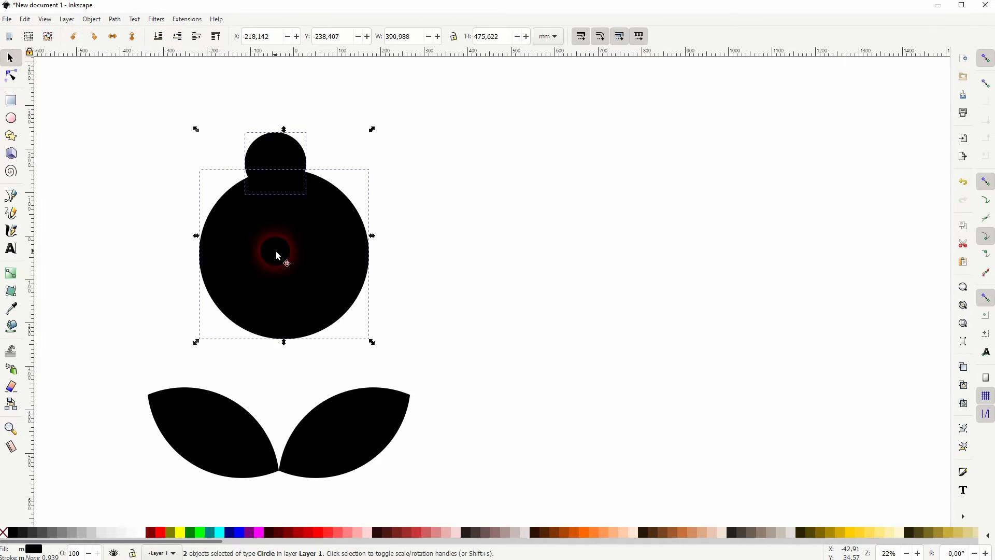
click(92, 19)
click(154, 346)
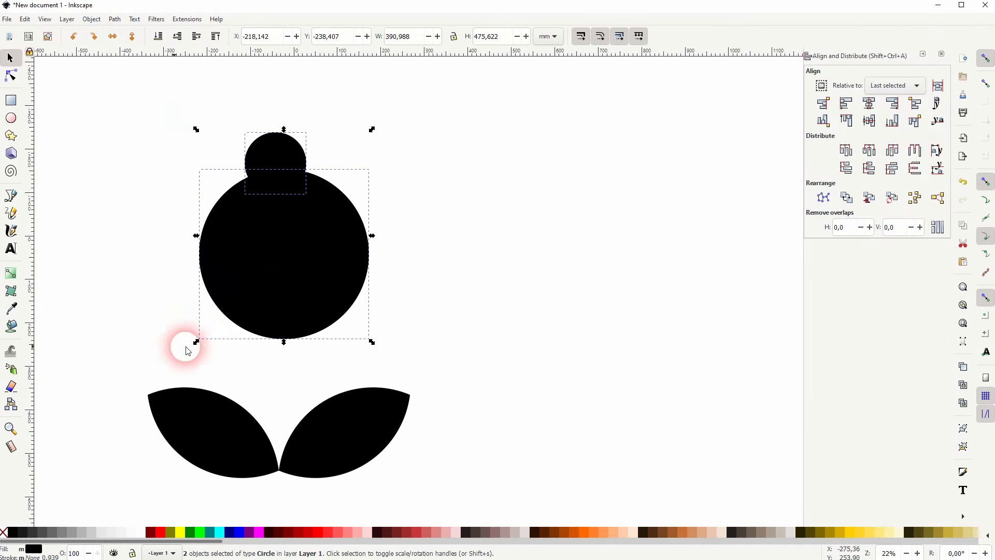
click(869, 103)
click(897, 87)
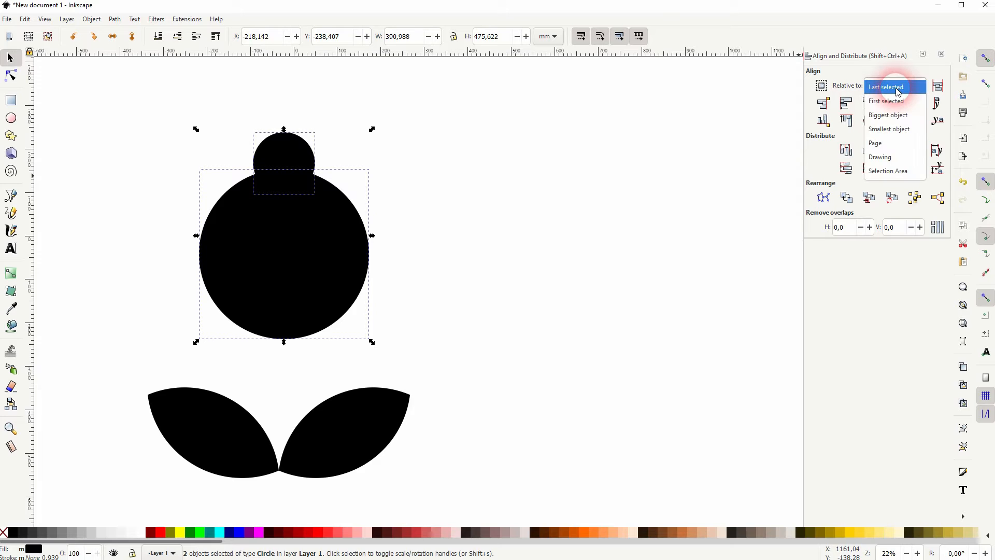
click(899, 88)
Move the small circle down so it overlaps the big circle's top edge
click(460, 203)
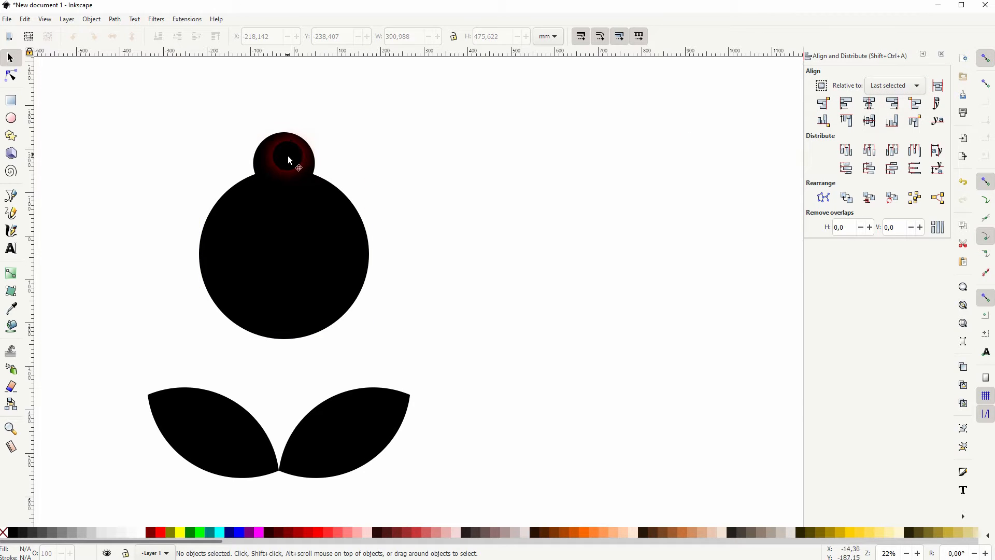
drag(284, 158, 284, 167)
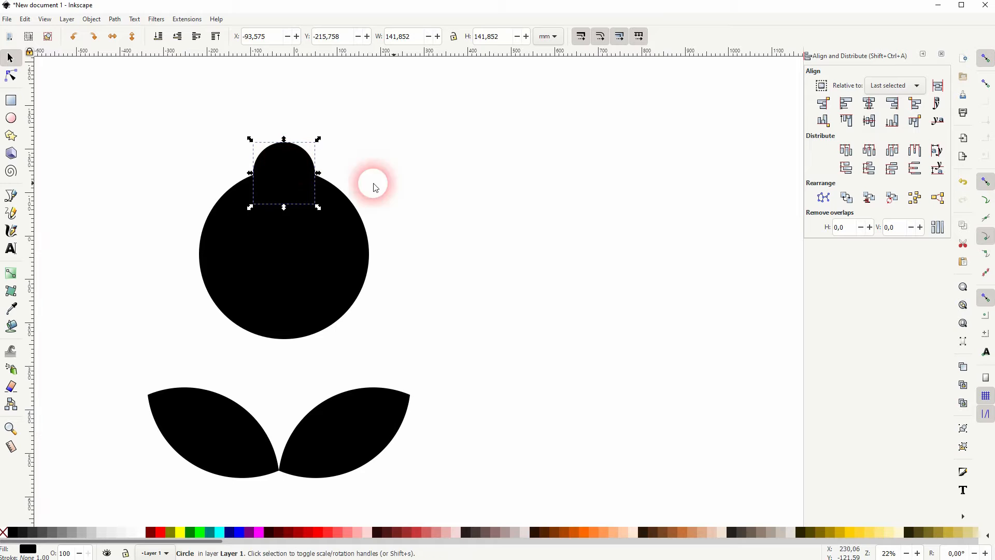
click(428, 180)
drag(287, 164, 289, 171)
click(438, 200)
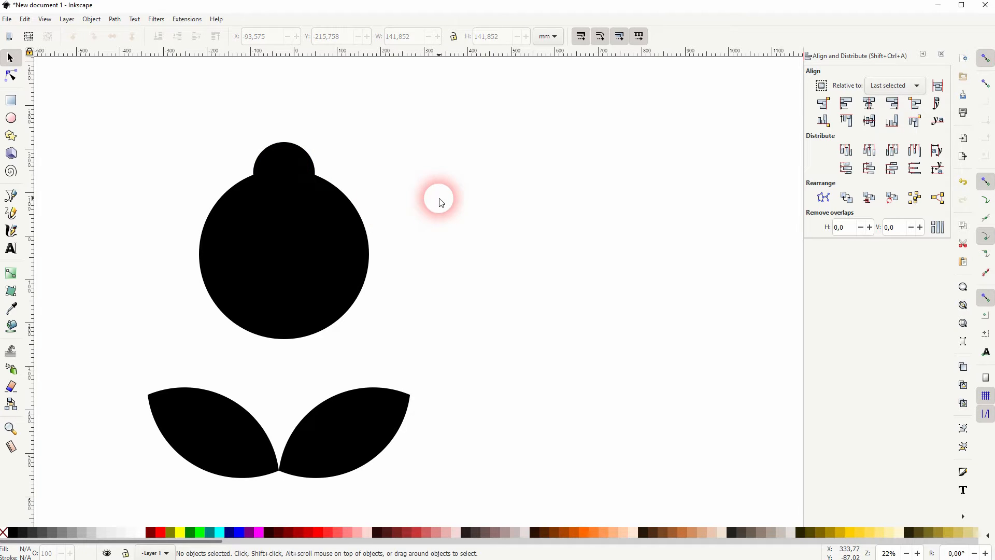
click(468, 209)
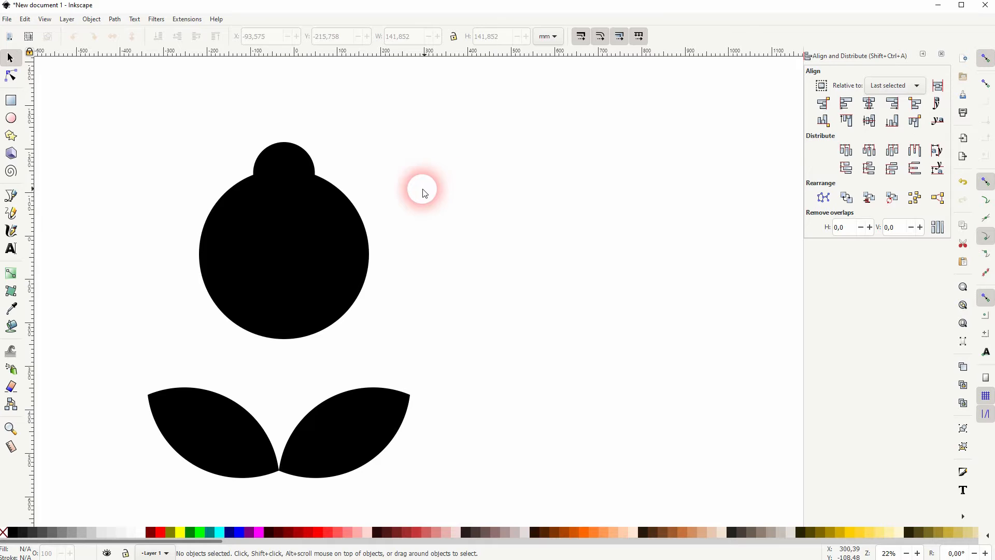
click(114, 21)
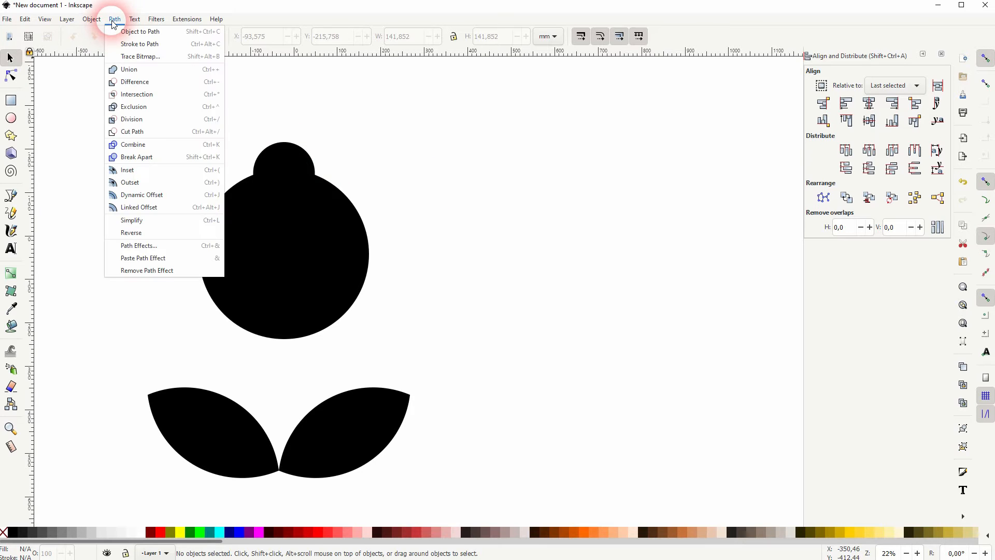
Set the Transform dialog's Rotate angle to 60° and undo an accidental circle move
click(147, 373)
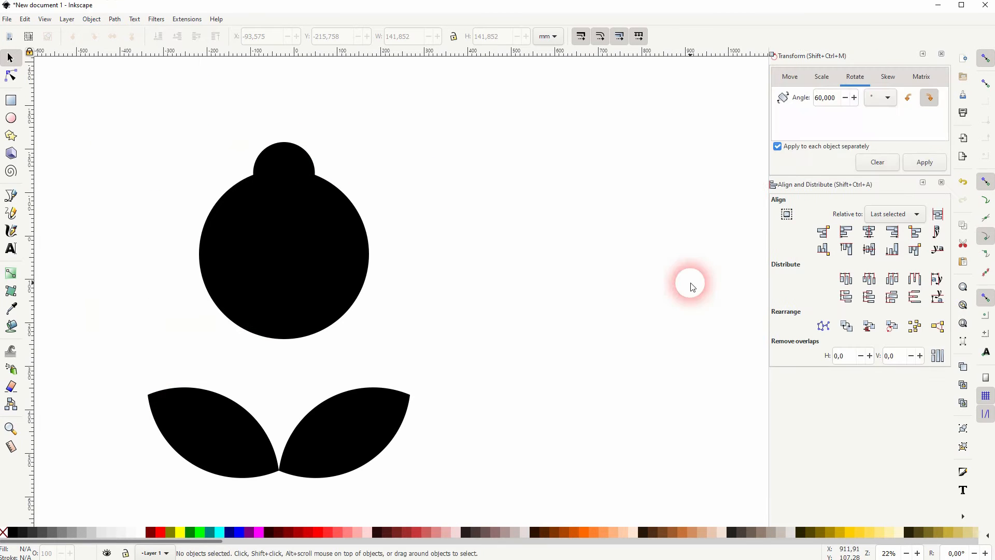
click(790, 77)
click(854, 76)
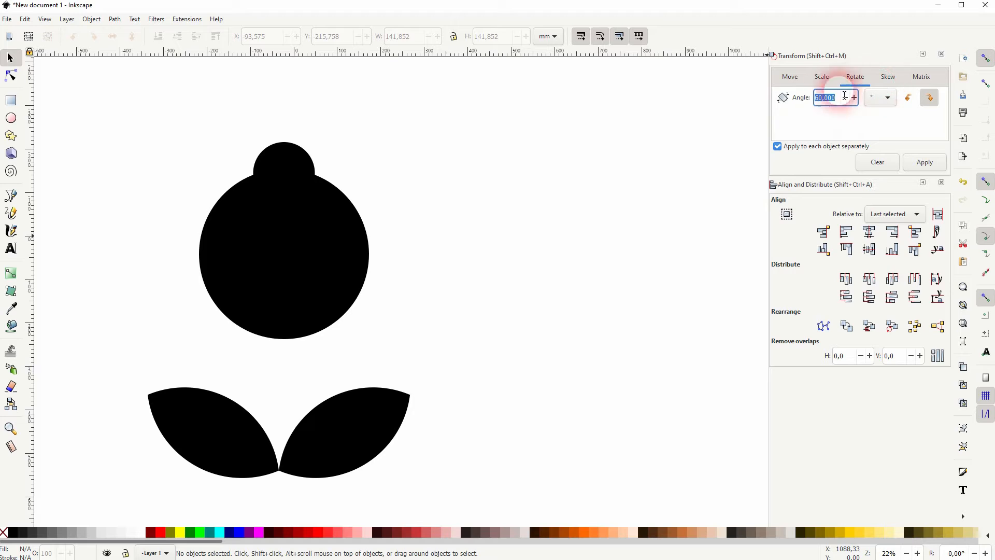
drag(844, 101, 800, 107)
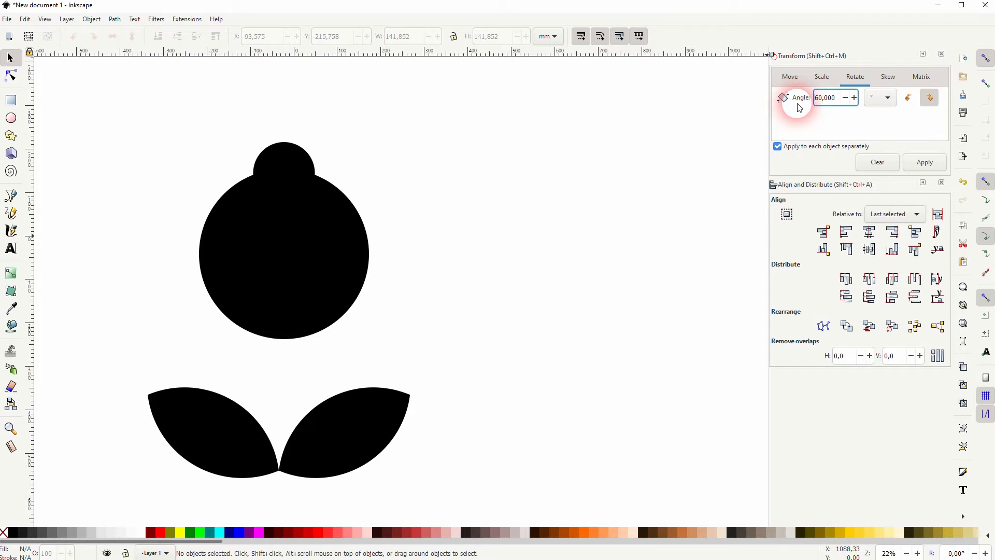
click(285, 158)
drag(284, 158, 276, 234)
key(ctrl+z)
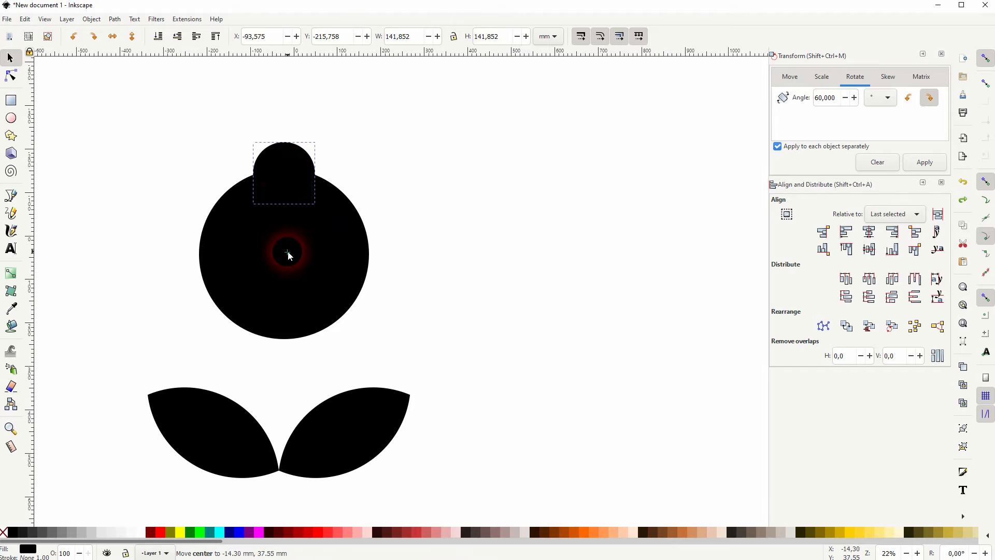
Snap the petal's rotation centre to the big circle's centre and create 60°-rotated copies around it
click(985, 339)
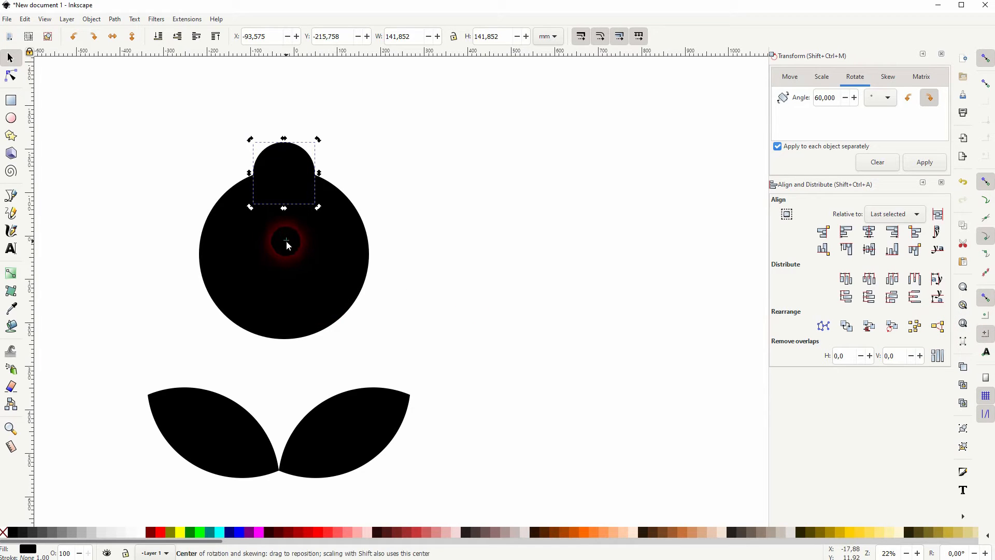
drag(286, 242, 285, 255)
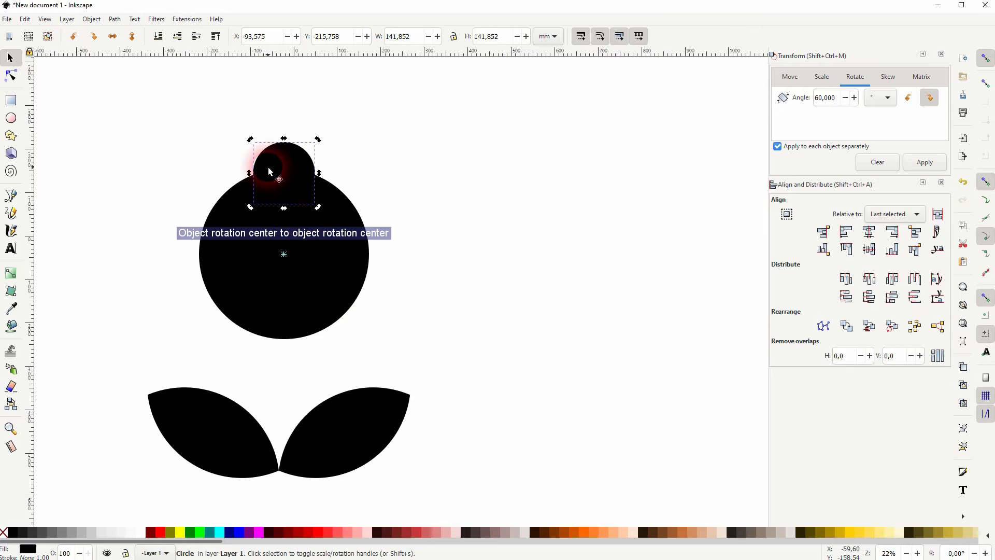
click(933, 164)
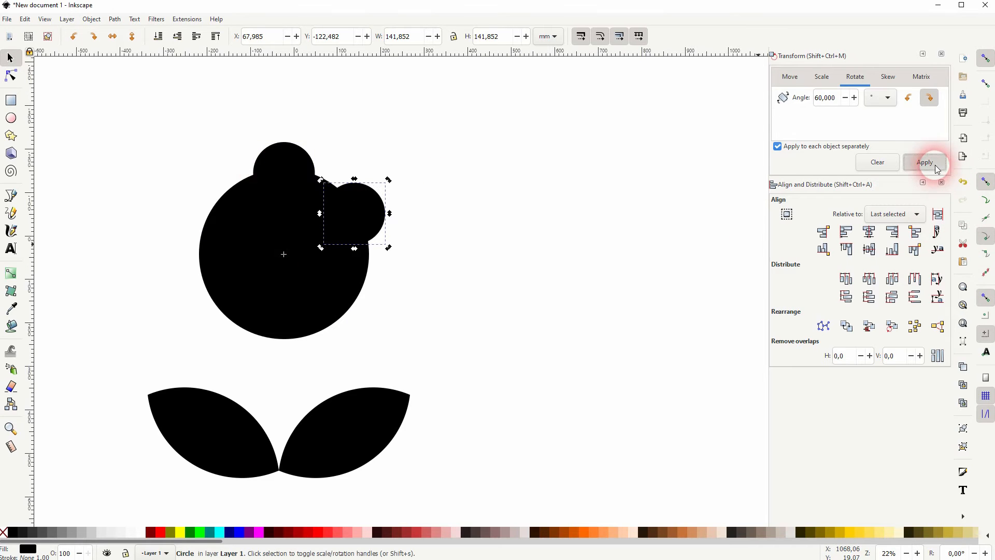
key(ctrl+d)
click(933, 164)
key(ctrl+d)
click(933, 163)
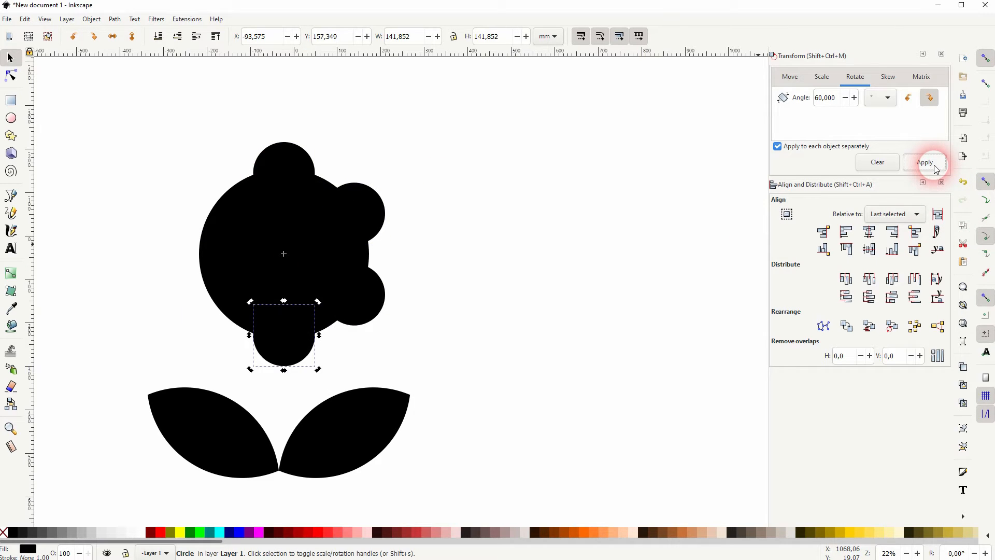
key(ctrl+d)
click(936, 167)
key(ctrl+d)
click(933, 163)
click(487, 287)
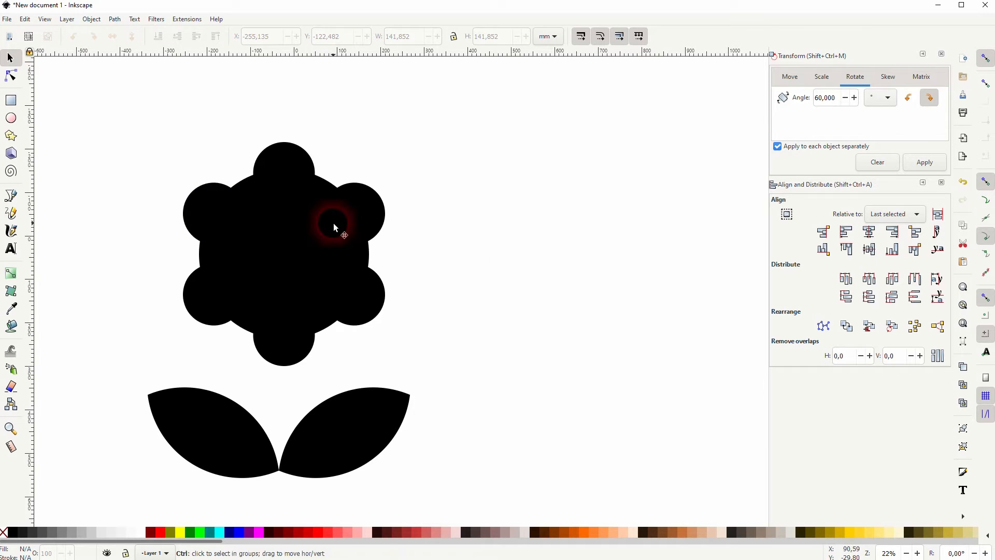
key(ctrl+z)
Enlarge the top petal to about 117%, recentre it, and set its rotation centre at the big circle's centre
key(ctrl+z)
key(ctrl+z)
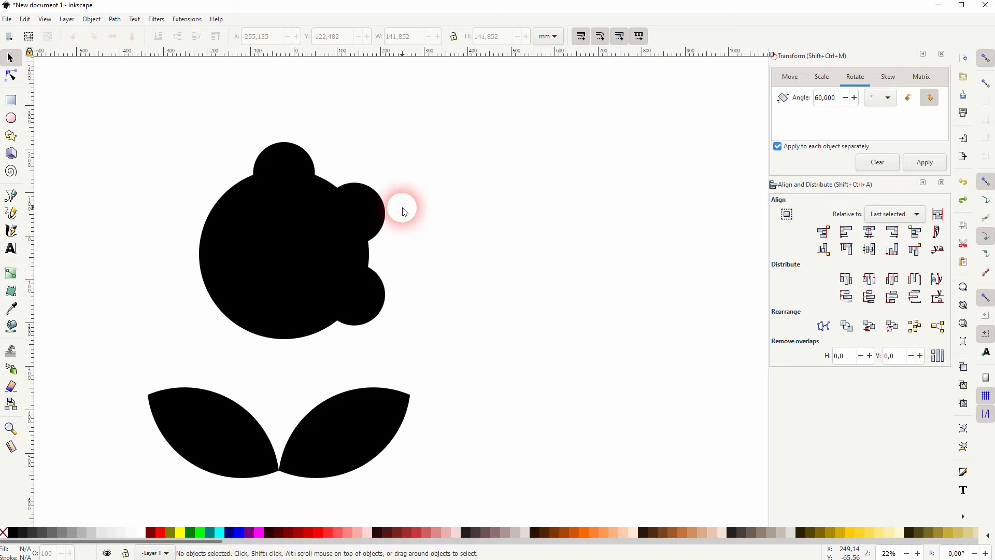
key(ctrl+z)
key(ctrl+z)
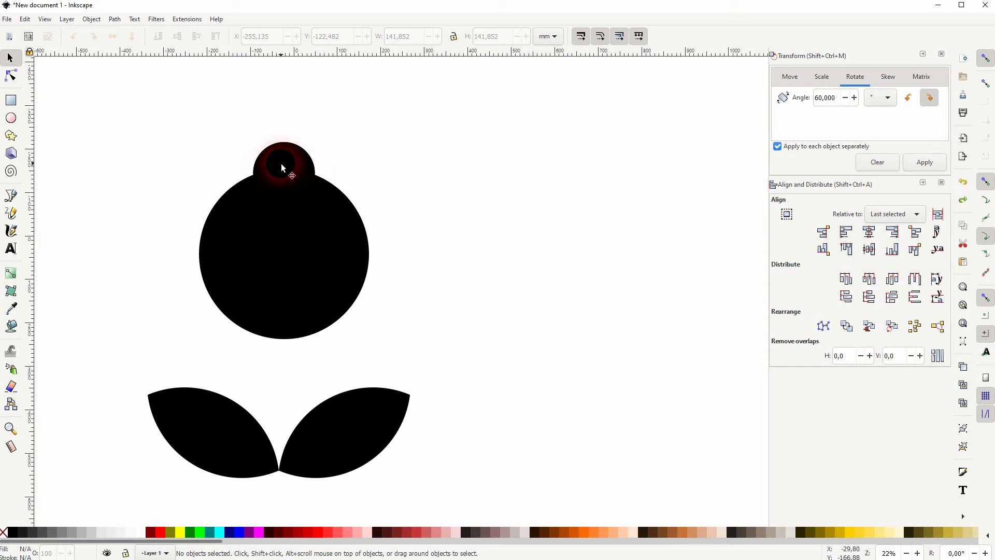
click(281, 165)
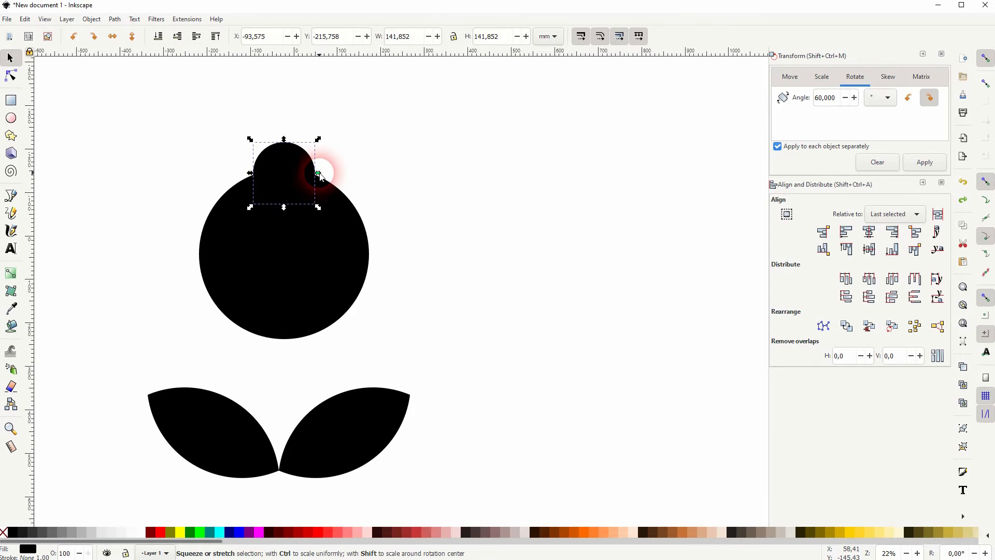
mouse_move(319, 173)
mouse_down()
mouse_move(325, 179)
mouse_move(301, 164)
mouse_move(276, 170)
mouse_move(323, 174)
mouse_up()
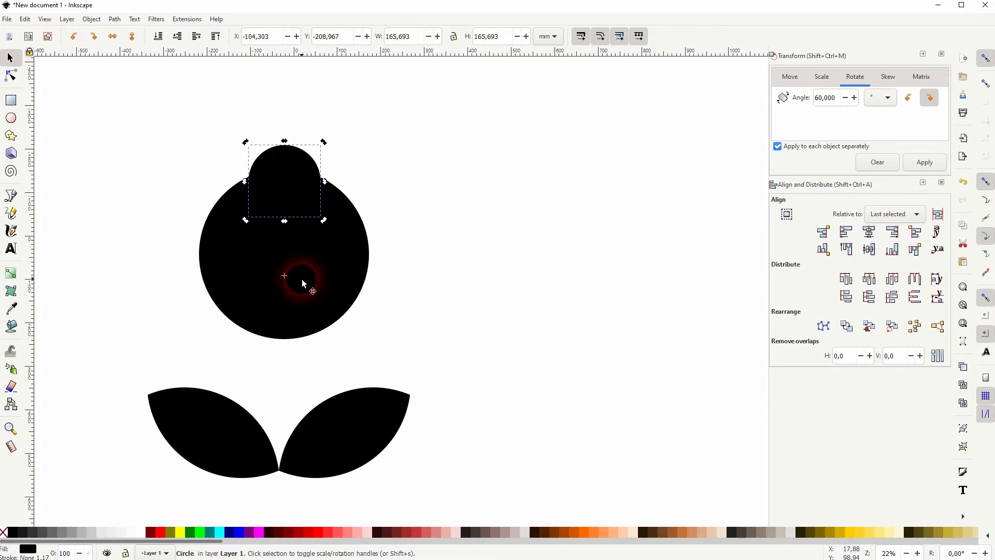
shift+click(337, 253)
click(869, 232)
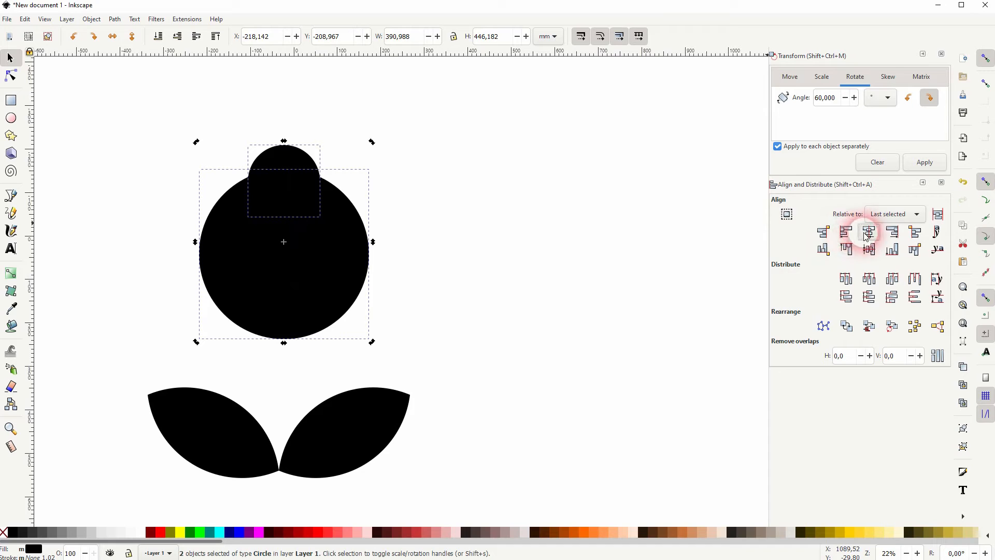
click(279, 174)
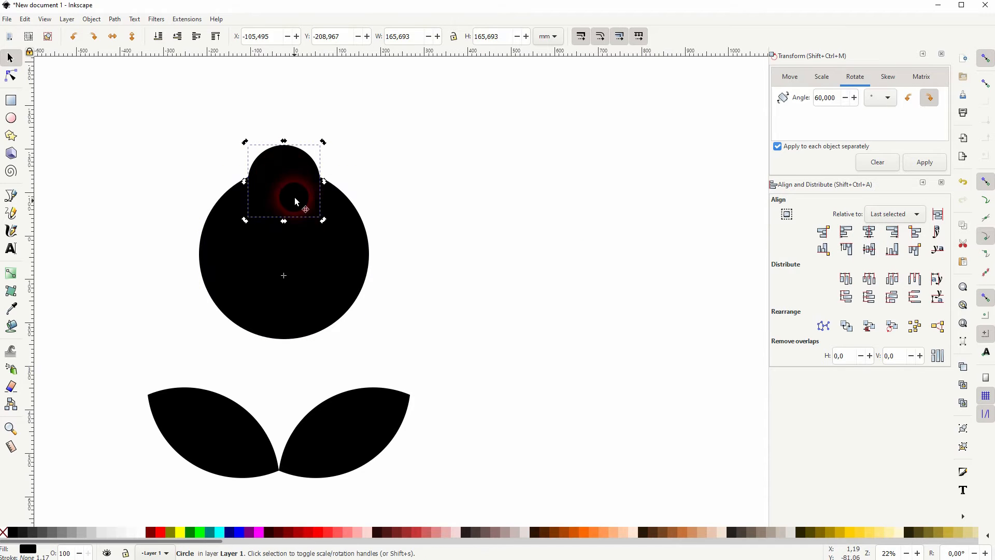
drag(285, 275, 282, 262)
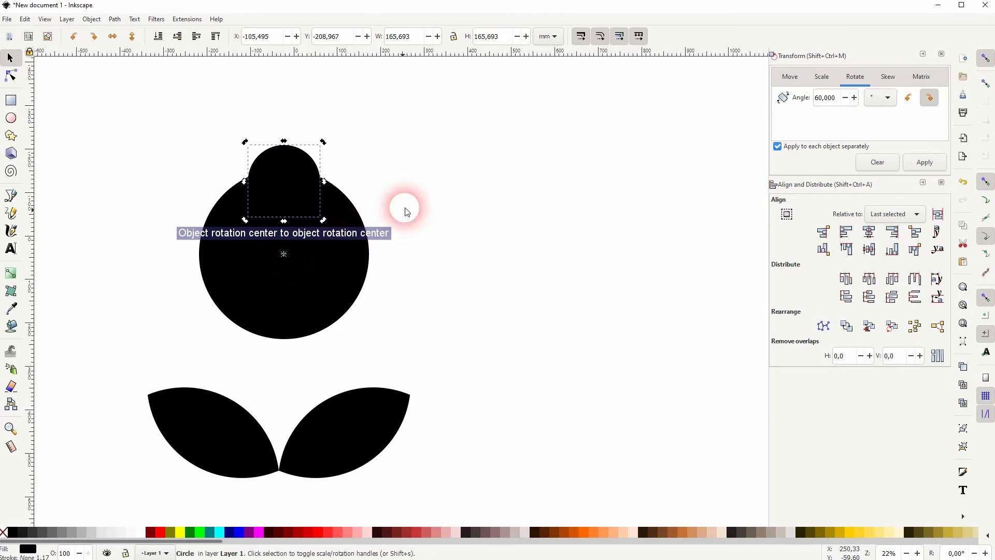
click(291, 175)
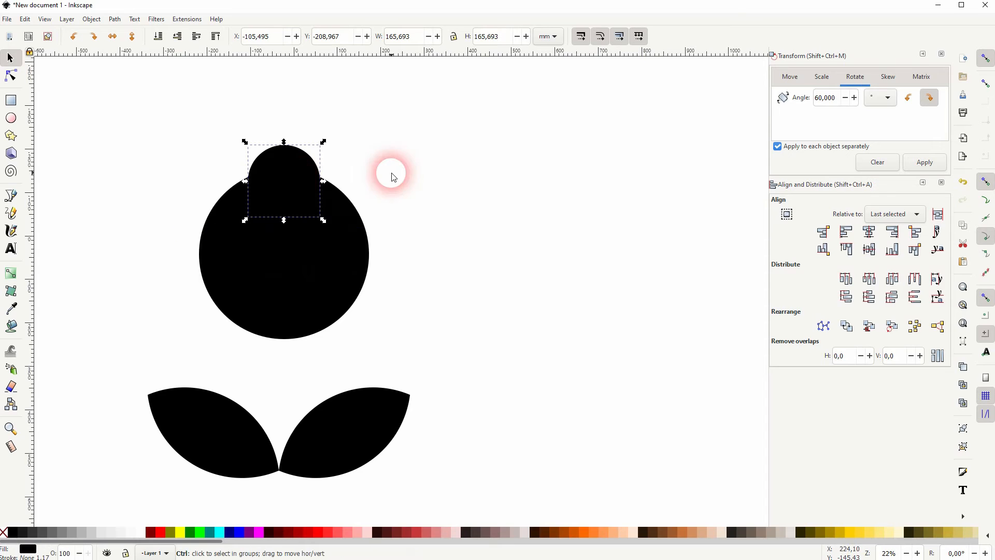
Duplicate and rotate the petal 60° five times, then select all seven circles
key(ctrl+d)
click(926, 162)
key(ctrl+d)
click(926, 163)
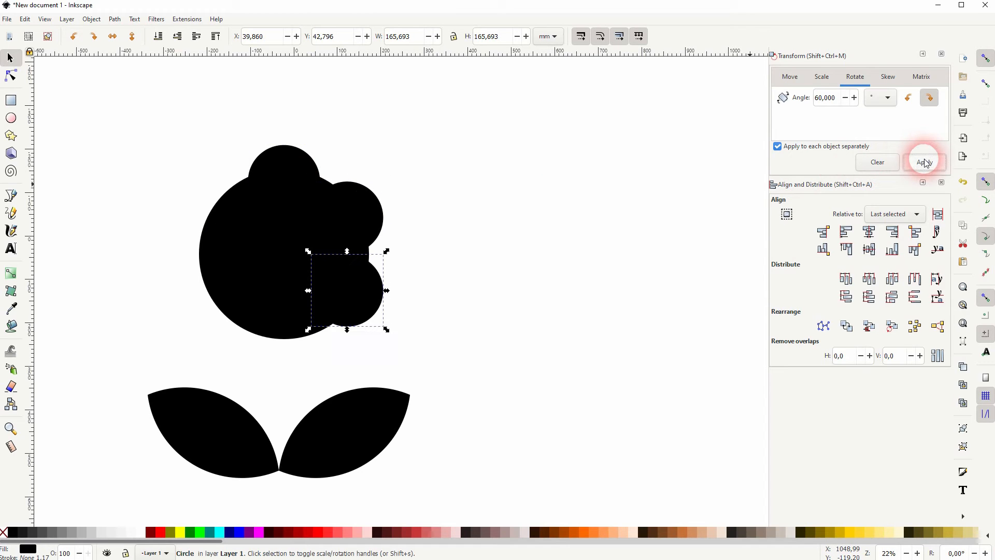
key(ctrl+d)
click(927, 163)
key(ctrl+d)
click(926, 163)
key(ctrl+d)
click(927, 163)
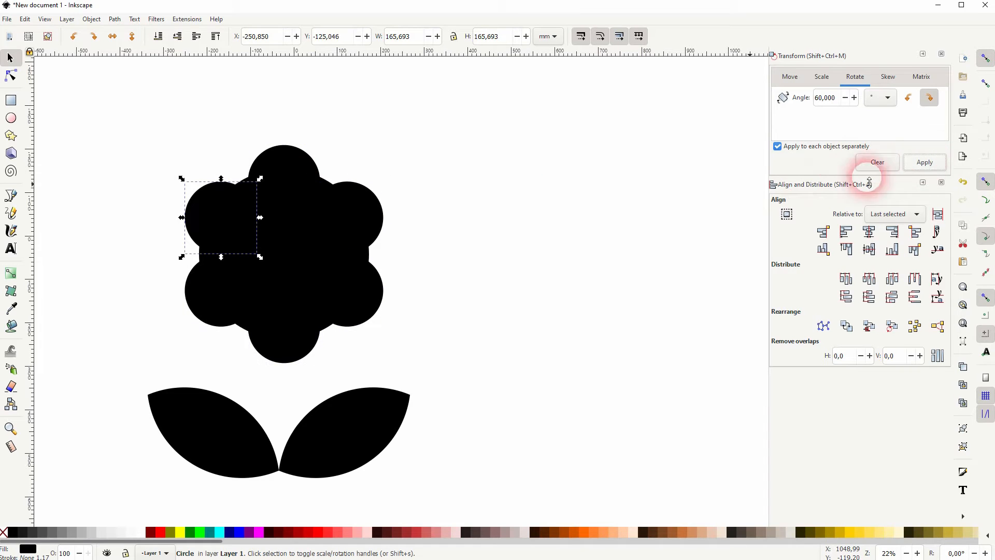
click(565, 284)
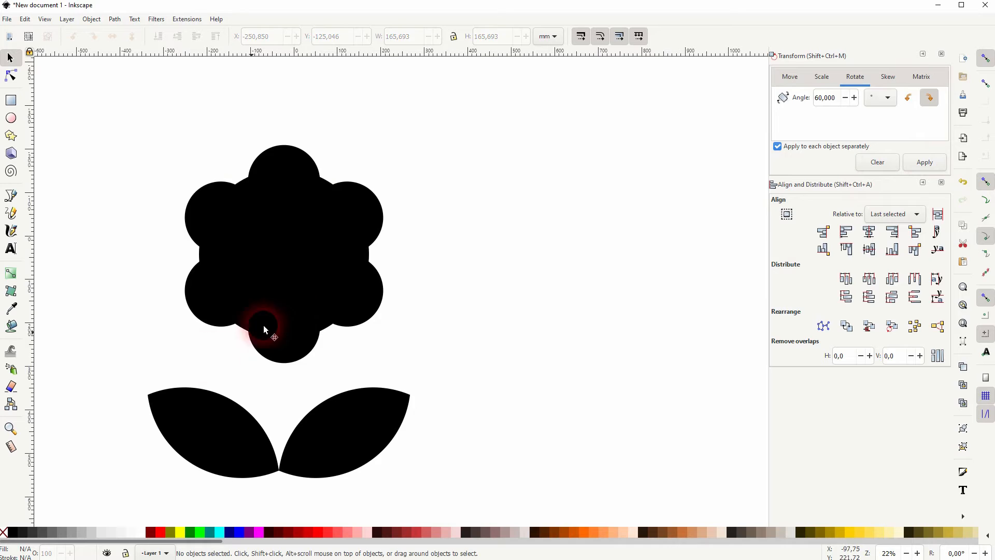
drag(148, 369, 450, 112)
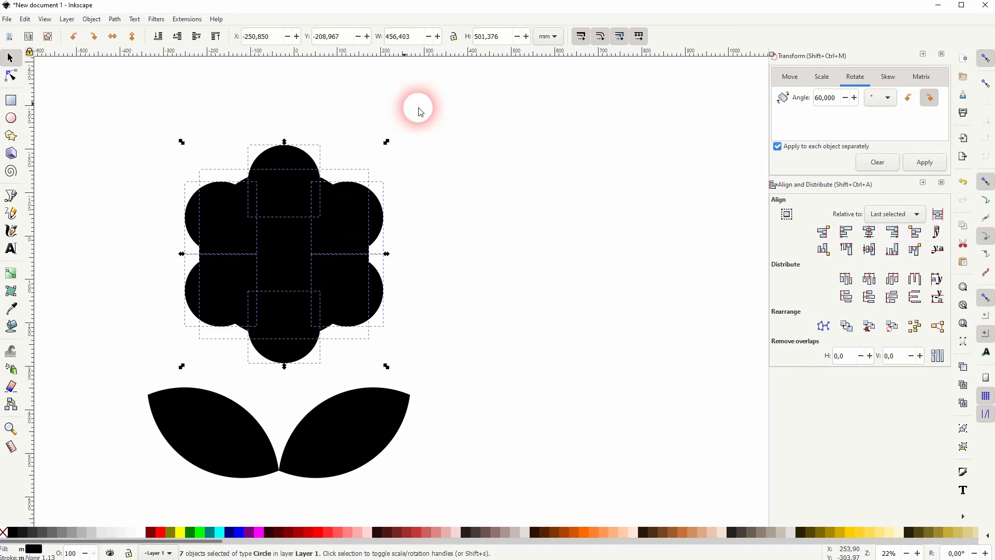
Union the seven circles with Path > Union and rotate the result 60°
click(115, 19)
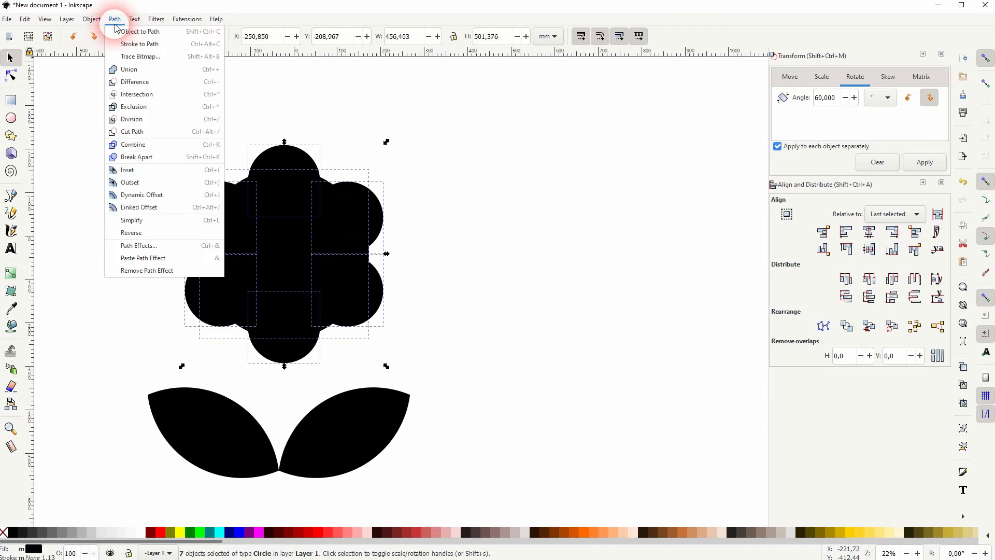
click(144, 68)
click(262, 370)
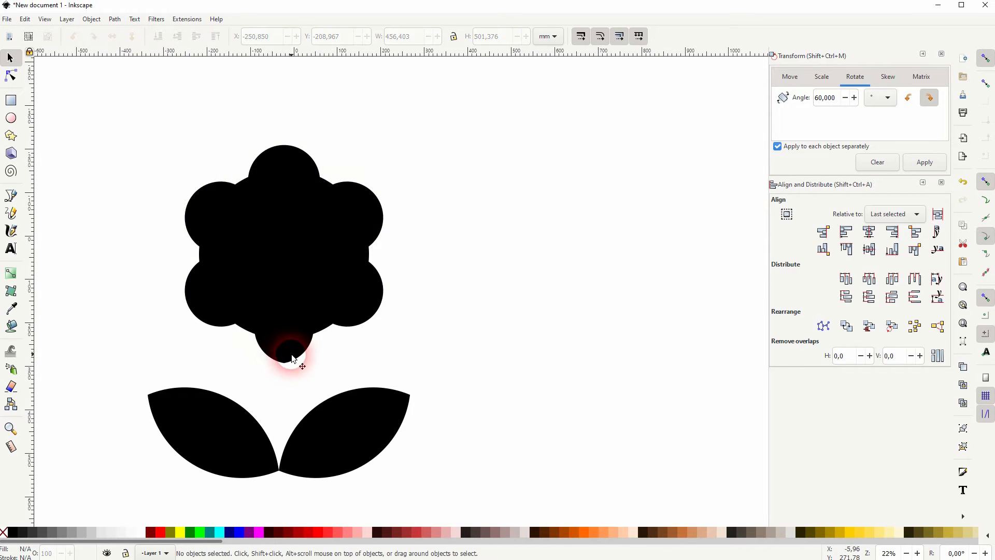
click(296, 259)
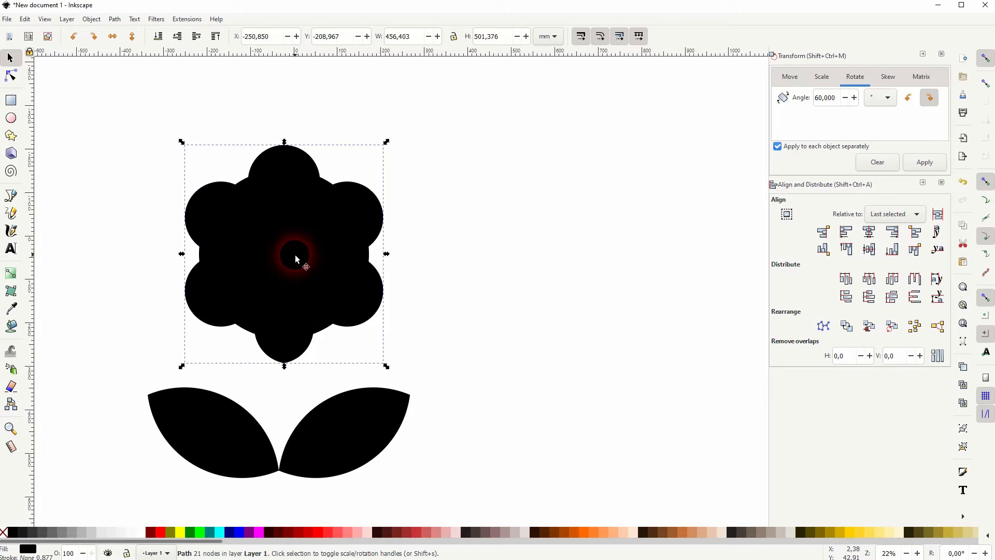
click(371, 214)
drag(384, 140, 403, 274)
click(448, 206)
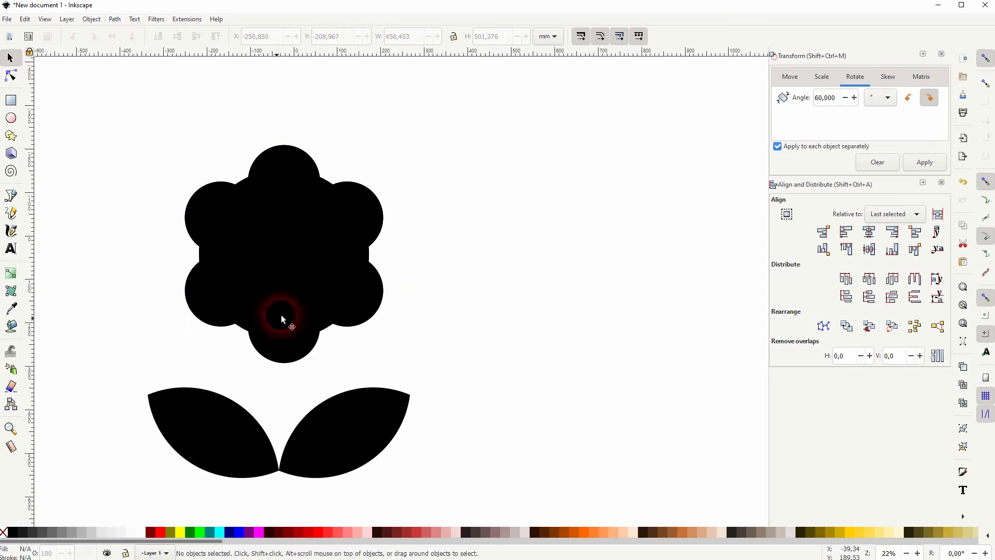
Select the remaining flower-head paths and union them into one shape
drag(145, 356, 473, 101)
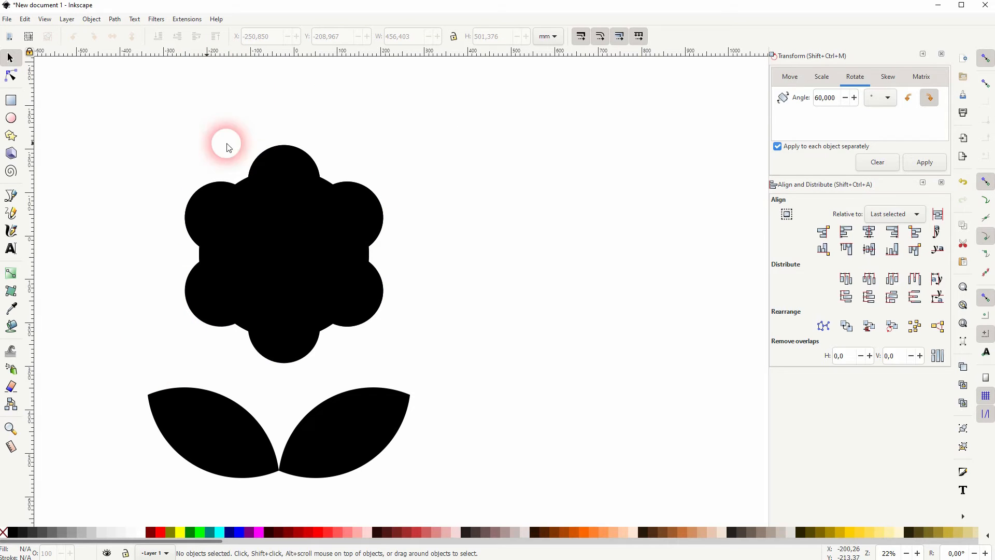
drag(87, 95, 474, 384)
click(115, 19)
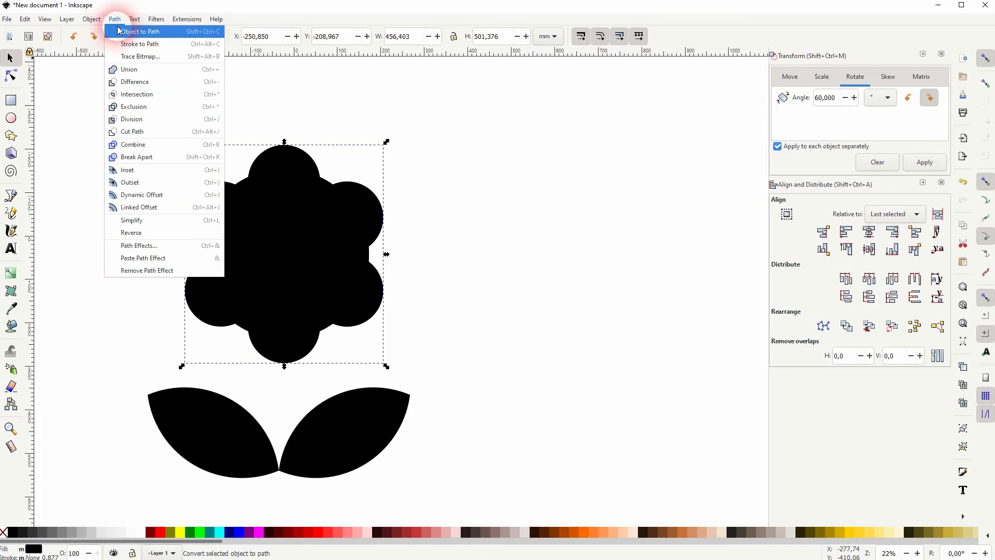
click(139, 69)
click(480, 250)
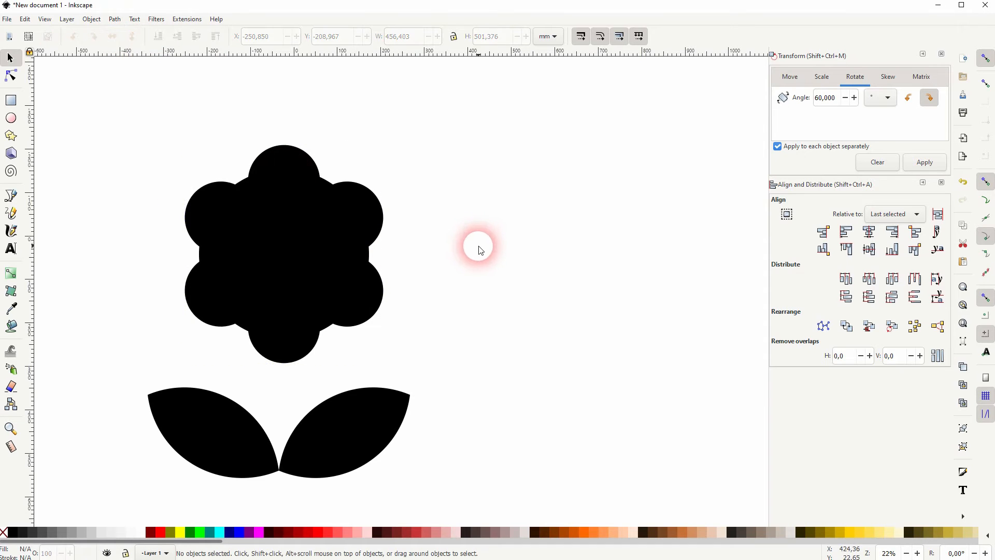
Draw a circle centred on the flower and subtract it with Path > Difference
click(11, 118)
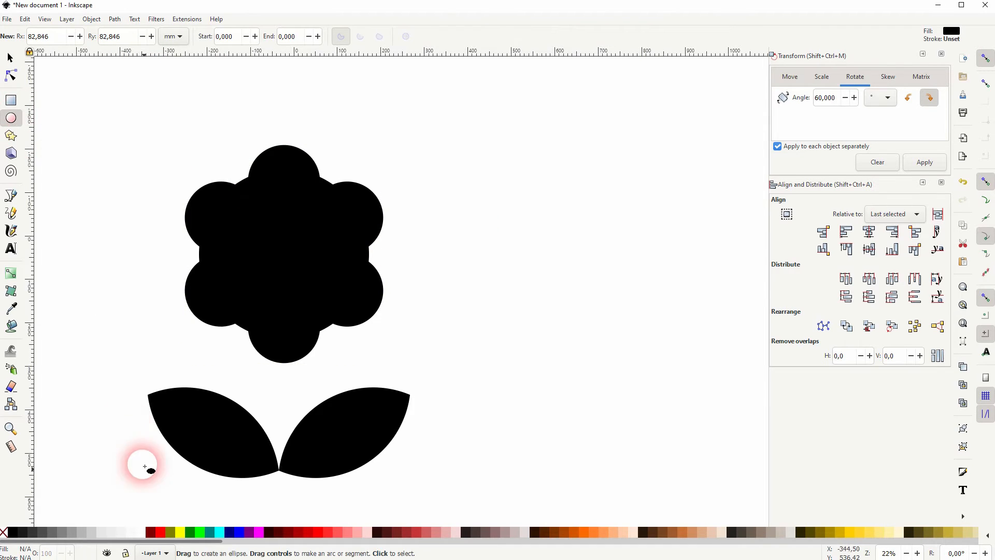
drag(284, 254, 340, 320)
click(10, 58)
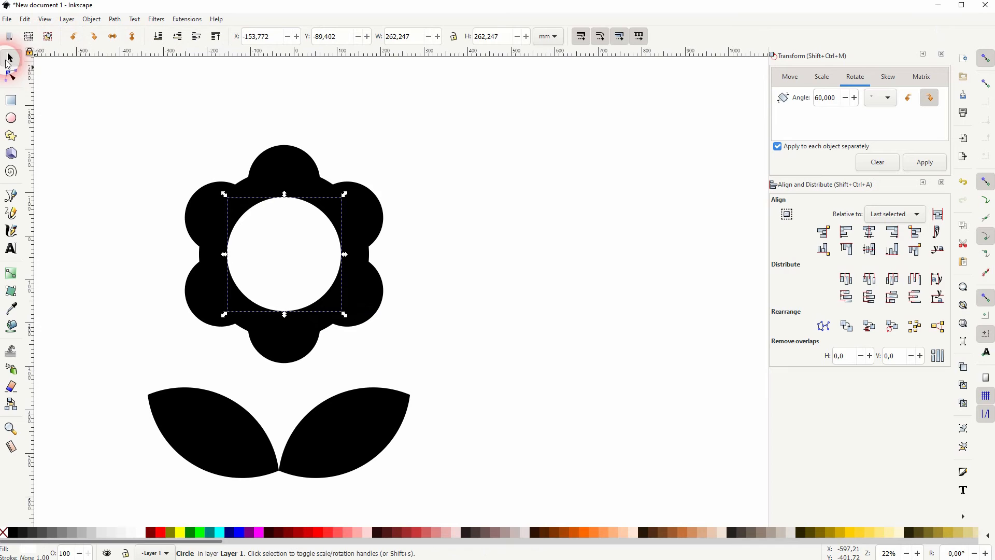
shift+click(375, 209)
click(870, 254)
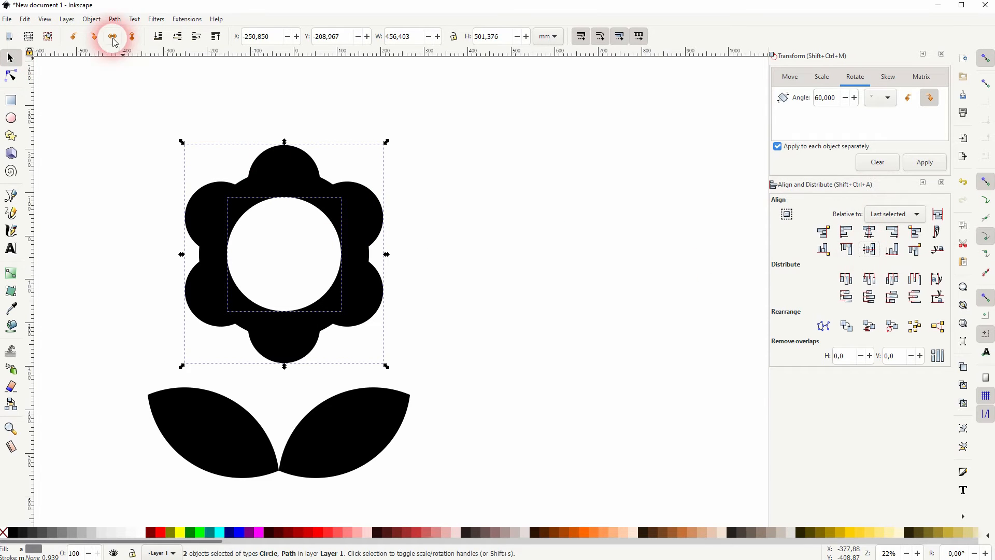
click(115, 19)
click(140, 80)
click(555, 282)
Centre the holed flower over the leaves and lower it onto them
click(367, 258)
mouse_move(353, 264)
mouse_down()
mouse_move(427, 268)
mouse_move(370, 258)
mouse_up()
shift+click(380, 413)
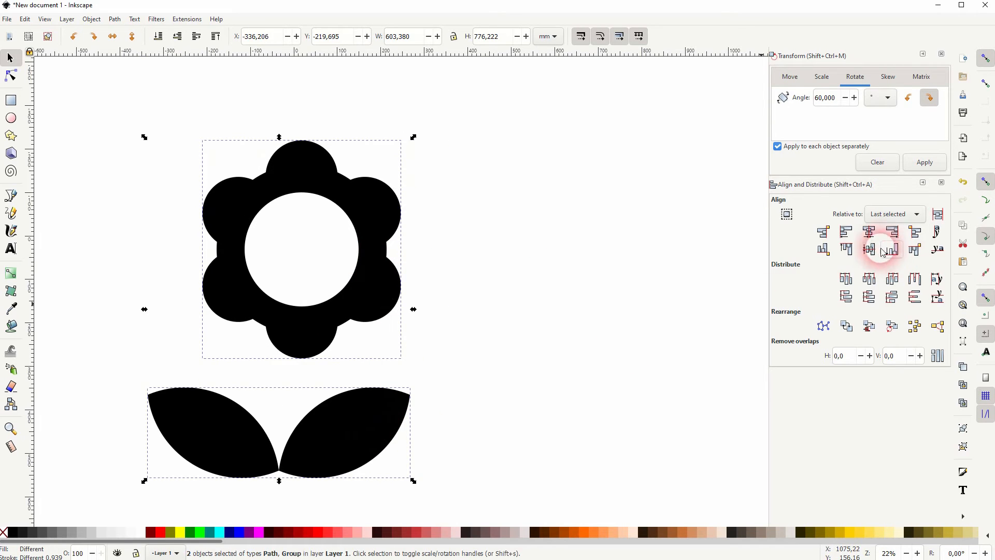
click(869, 231)
click(487, 308)
drag(290, 331, 287, 369)
click(422, 402)
Shrink the flower and leaves together and shift them up and right
drag(125, 492, 530, 111)
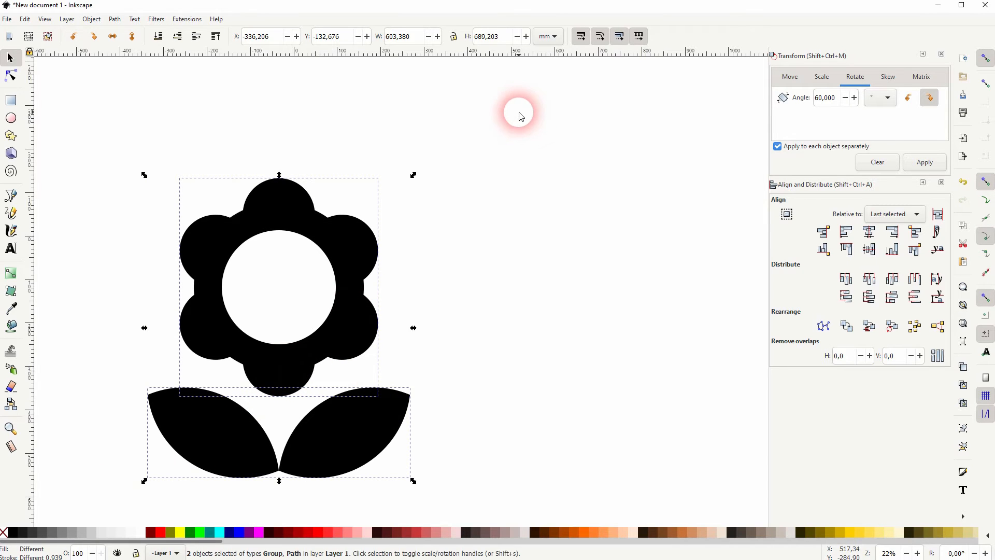
drag(413, 480, 369, 449)
drag(337, 322, 437, 282)
click(587, 259)
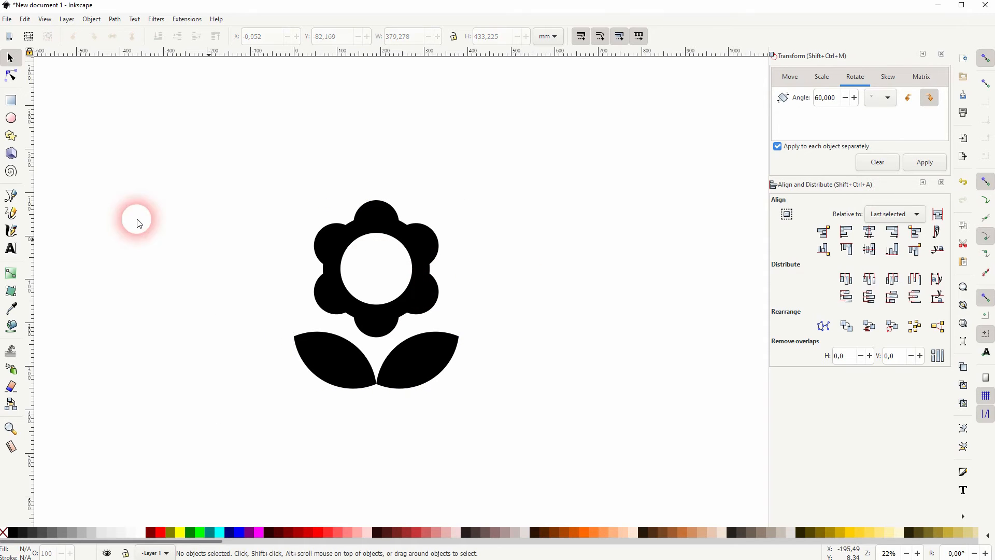
Draw a large dark red circle, send it to the bottom, and centre it with the flower
click(16, 118)
click(151, 531)
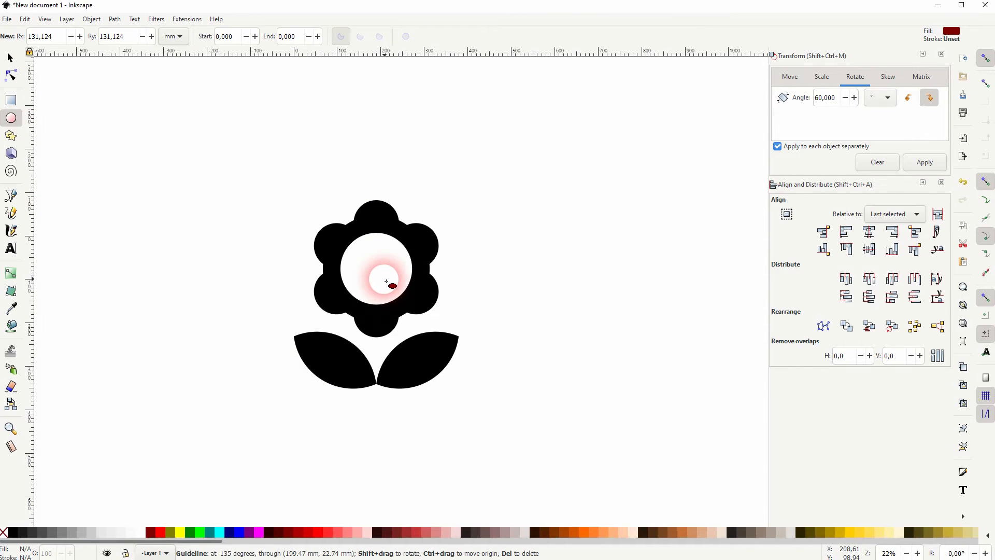
mouse_move(374, 283)
mouse_down()
mouse_move(460, 349)
mouse_move(483, 392)
mouse_up()
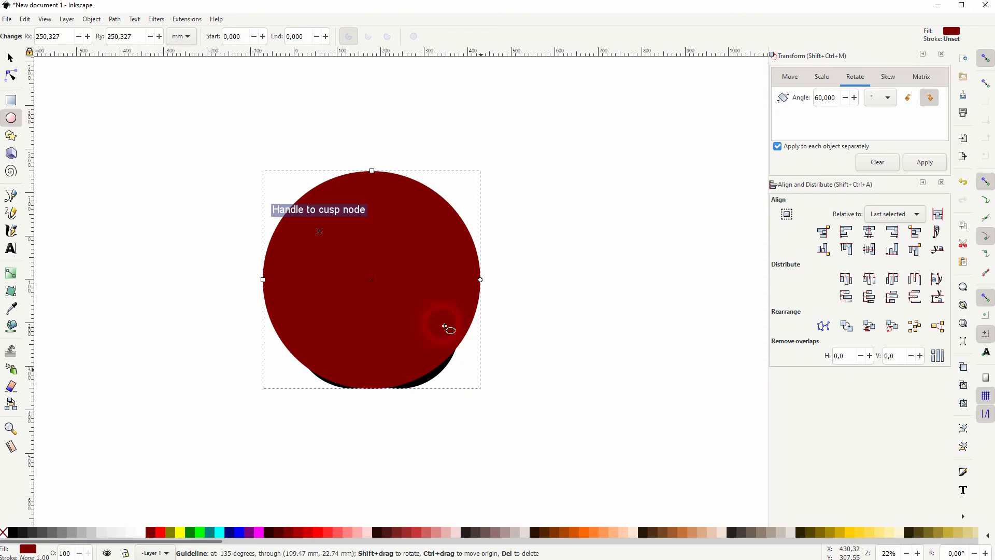
click(10, 58)
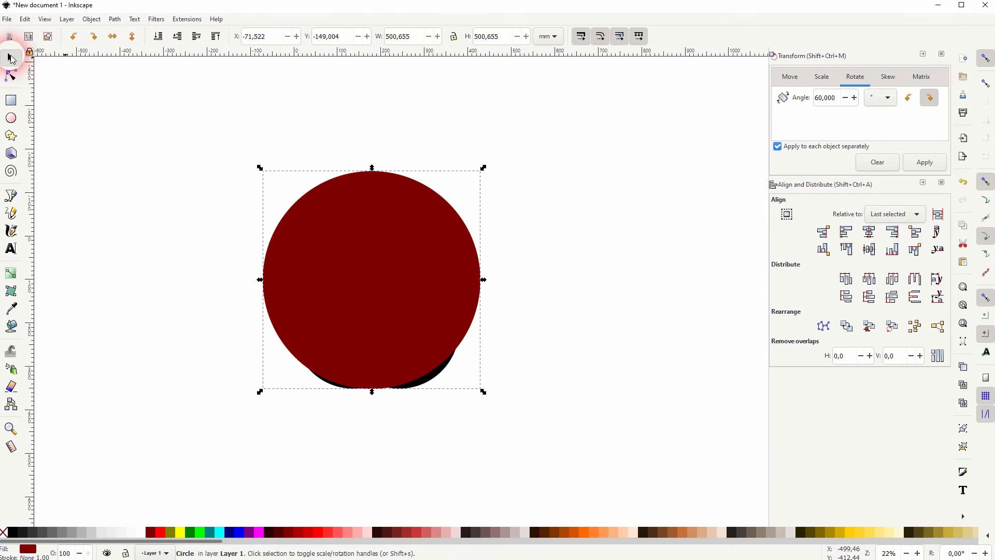
click(158, 36)
shift+click(420, 305)
click(869, 232)
click(870, 249)
Shrink the flower, make it white, and change the background circle to pink #FF8080
click(444, 382)
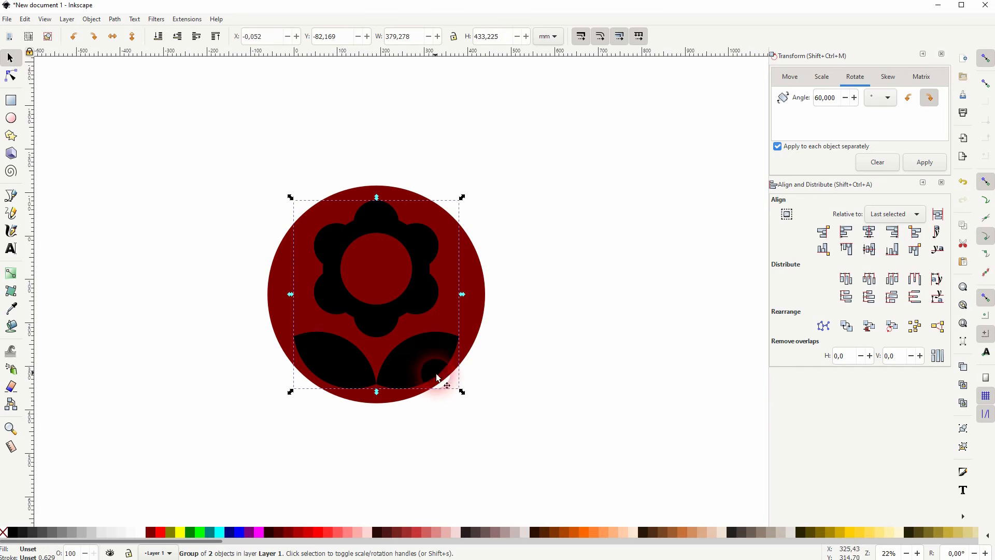
mouse_move(444, 386)
mouse_down()
mouse_move(437, 382)
mouse_move(445, 386)
mouse_up()
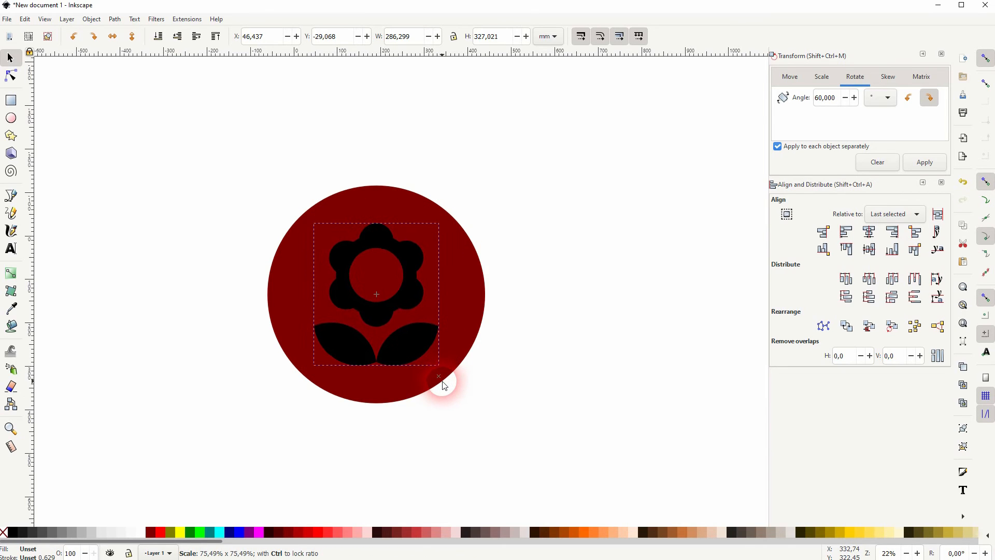
click(138, 533)
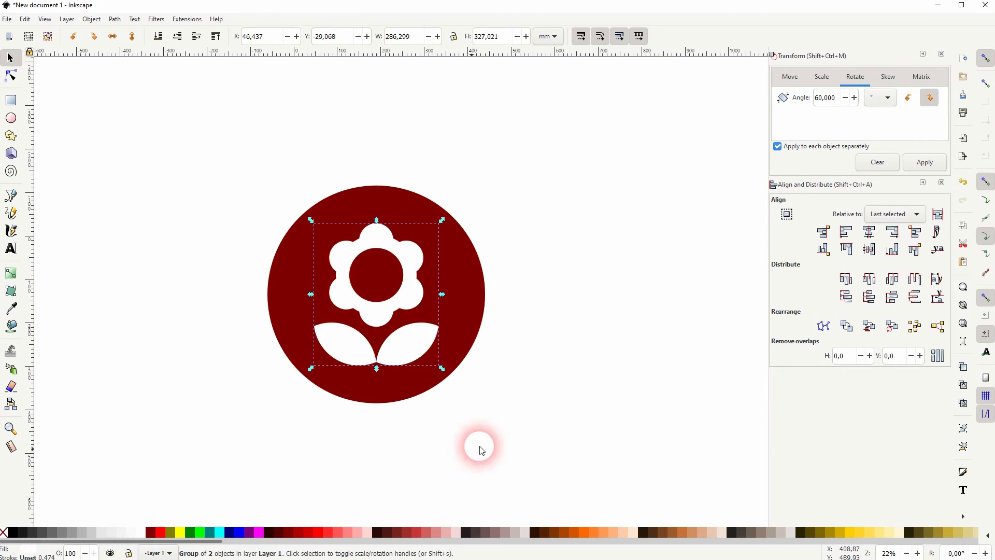
click(463, 309)
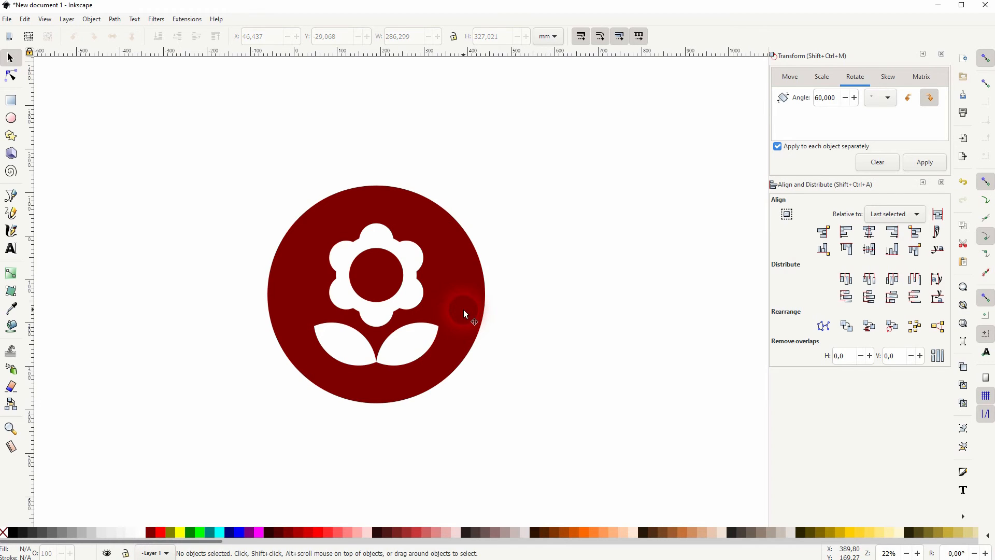
click(345, 532)
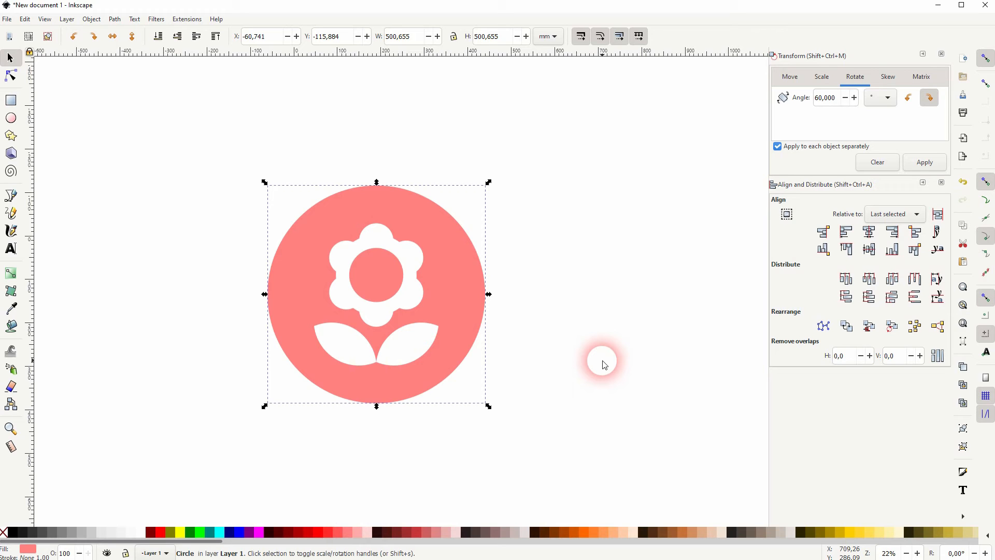
Nudge the white flower down about 13 mm, group it with the leaves, and centre the group on the pink circle
click(398, 313)
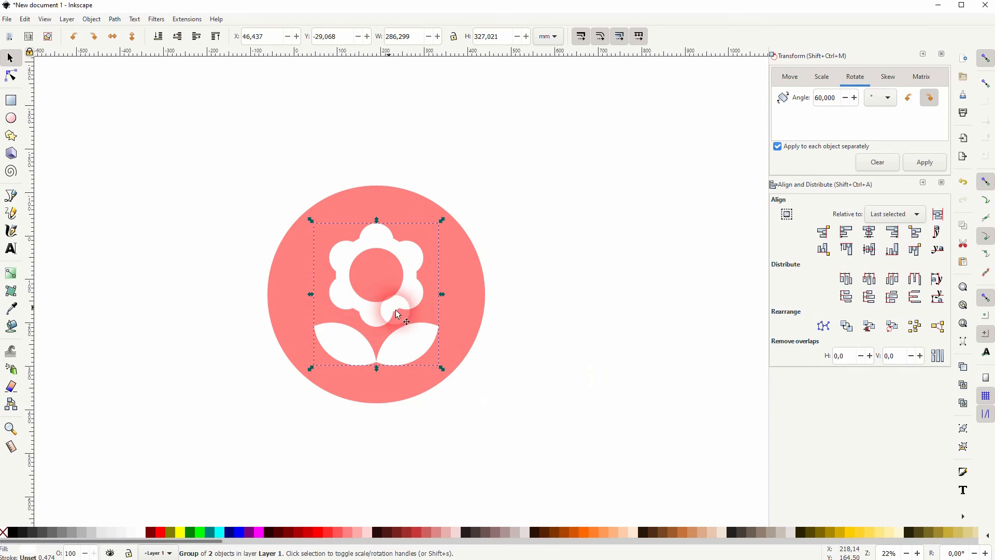
click(608, 306)
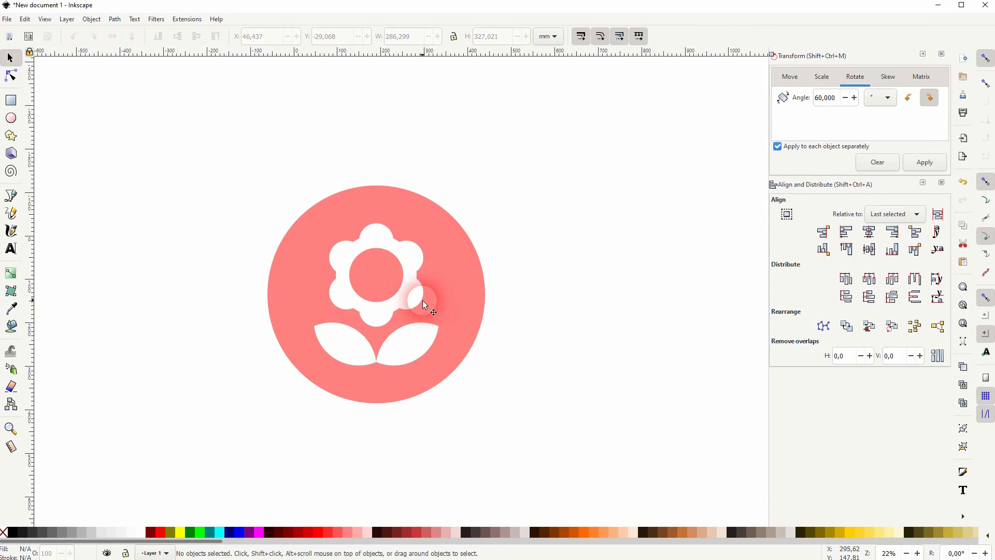
drag(386, 315, 386, 321)
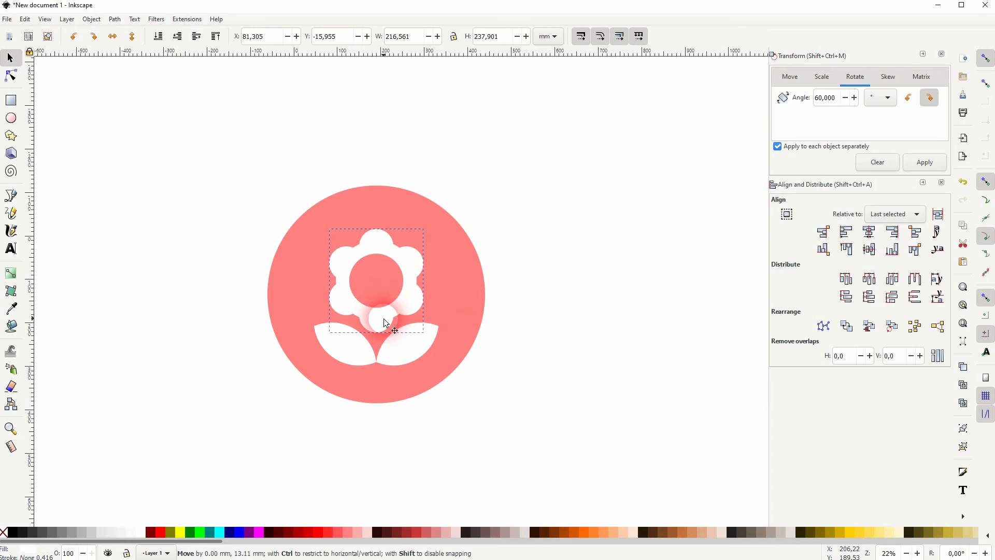
shift+click(405, 345)
key(ctrl+g)
drag(207, 444, 602, 88)
click(870, 235)
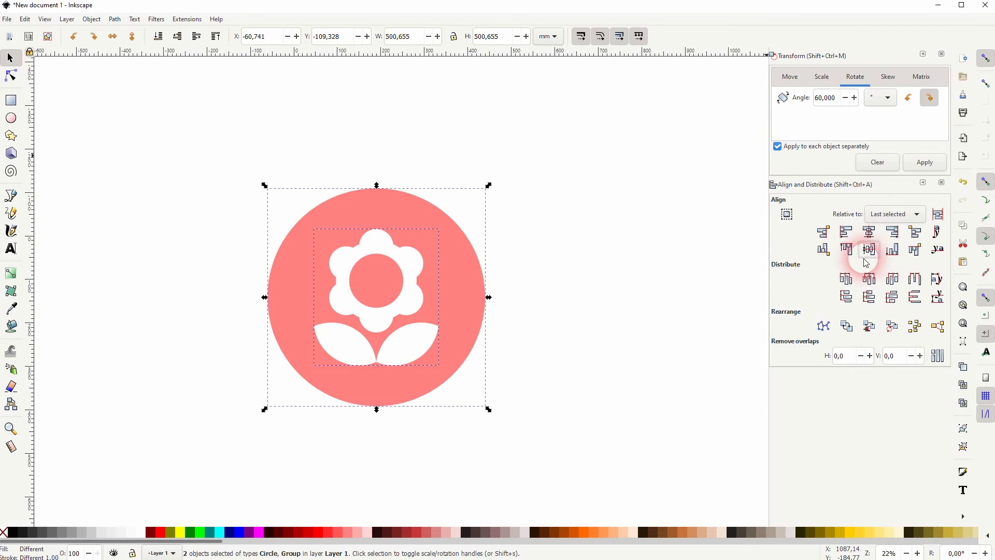
click(596, 309)
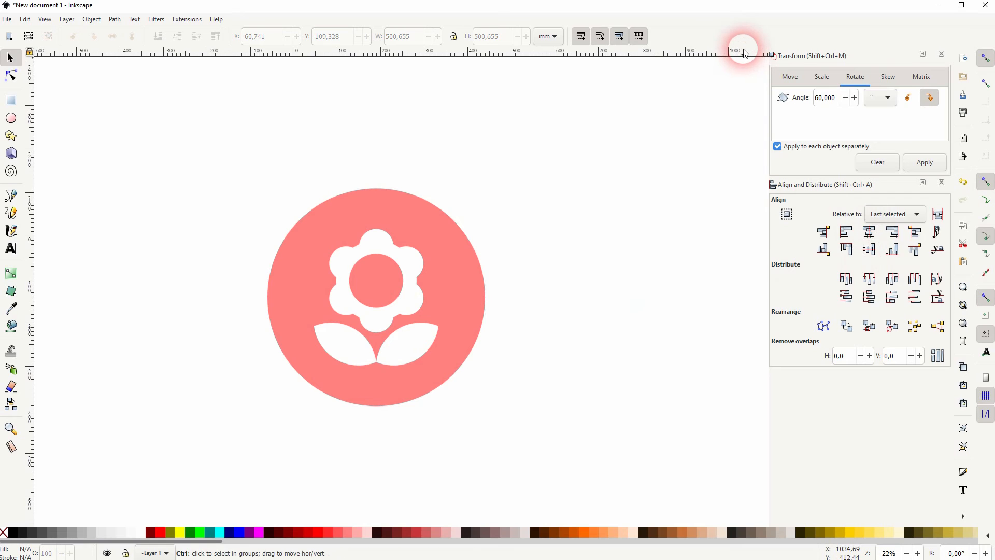
Add a diagonal guide snapped to the flower's cusp node, with path and node snapping enabled
drag(745, 54, 526, 190)
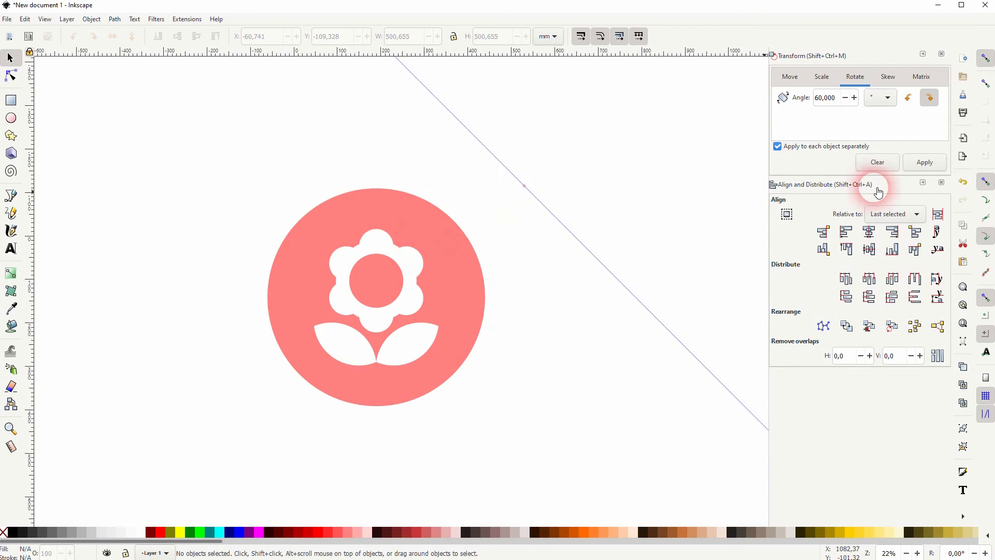
click(988, 202)
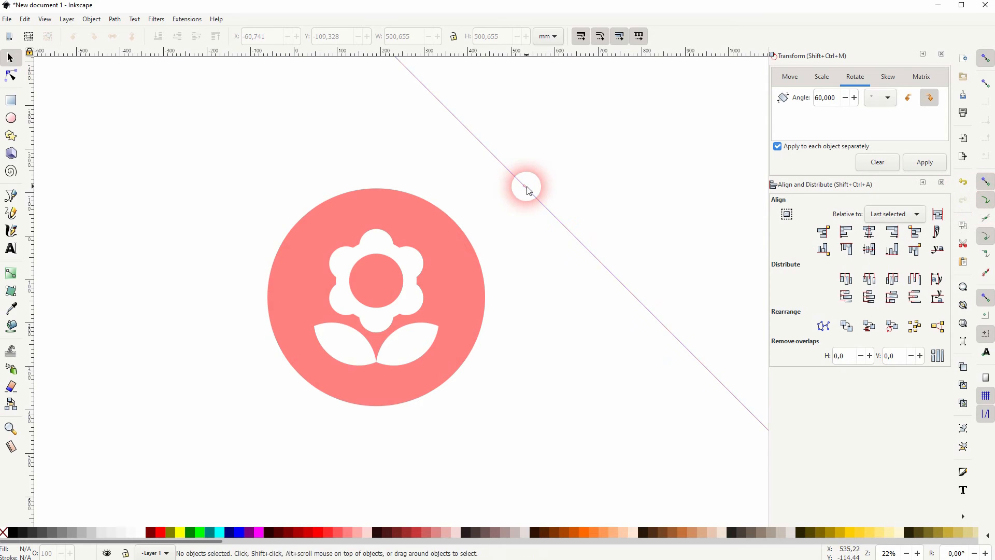
drag(524, 185, 423, 258)
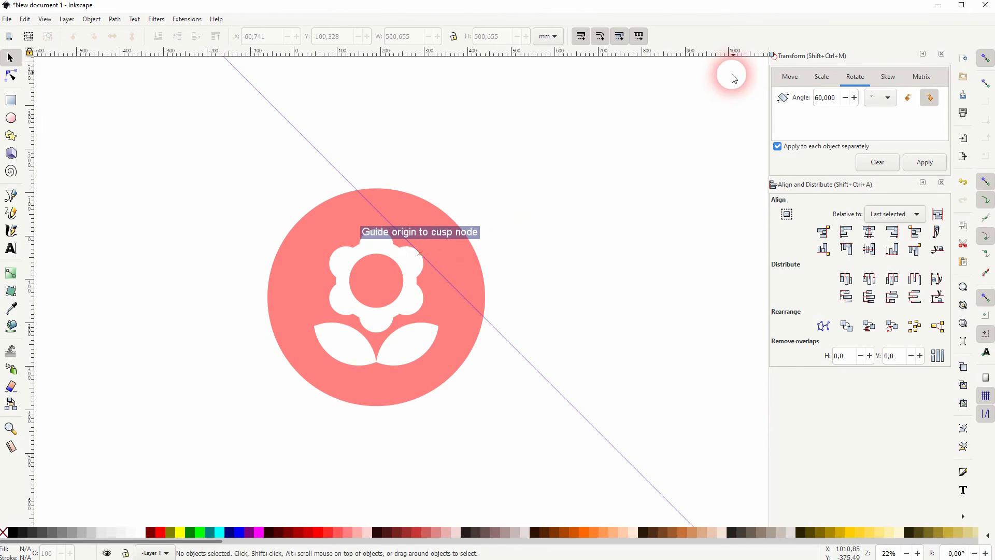
drag(758, 52, 389, 238)
scroll(389, 238, up, 4)
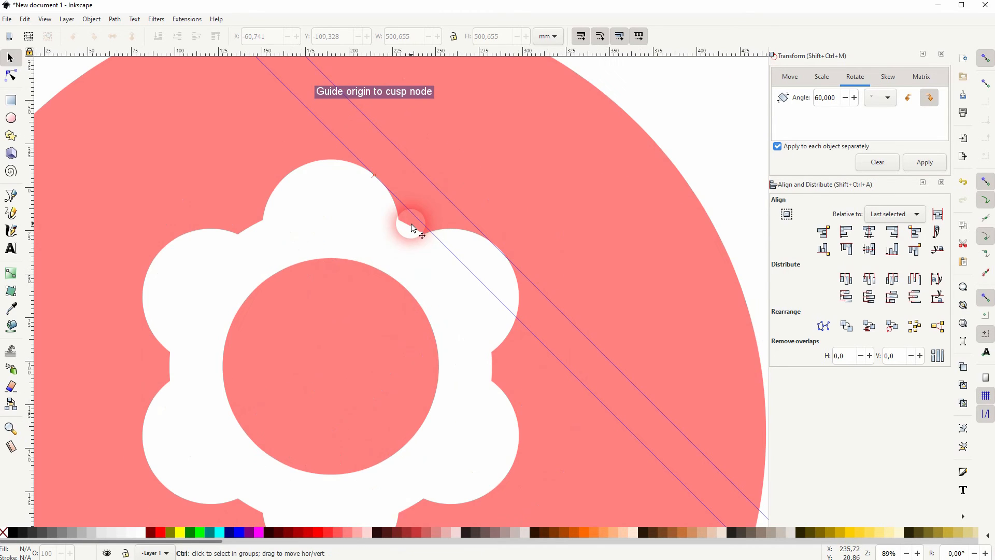
scroll(420, 244, down, 3)
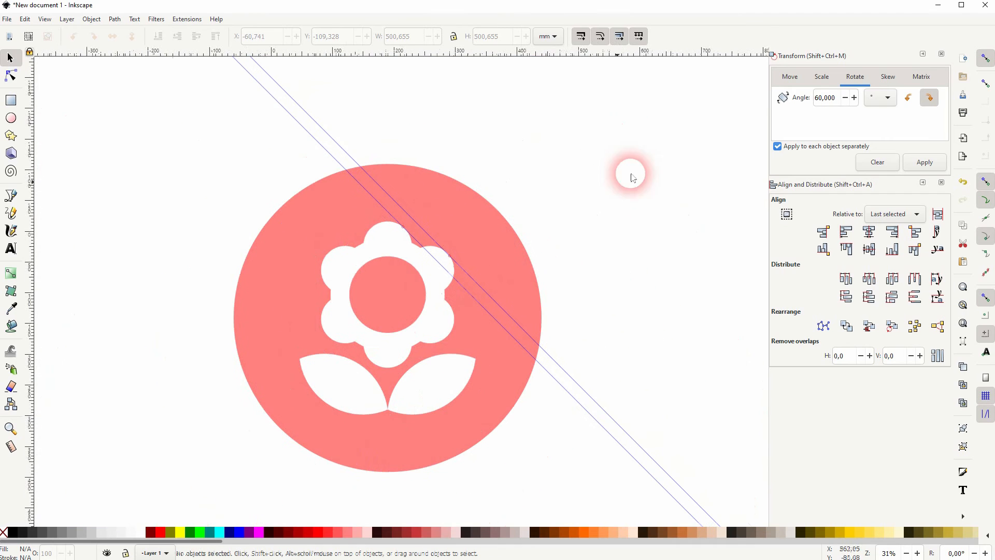
Add more -135° guides touching a petal cusp, the flower's edge and the left leaf
drag(760, 54, 328, 337)
scroll(328, 338, up, 7)
drag(289, 270, 336, 334)
scroll(336, 335, down, 5)
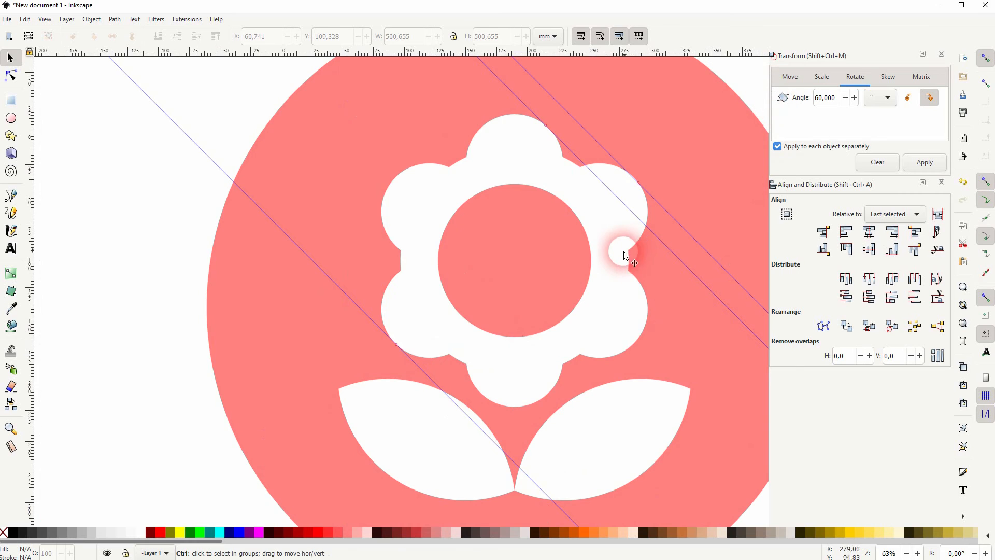
scroll(624, 250, down, 2)
drag(761, 57, 492, 355)
scroll(492, 362, up, 6)
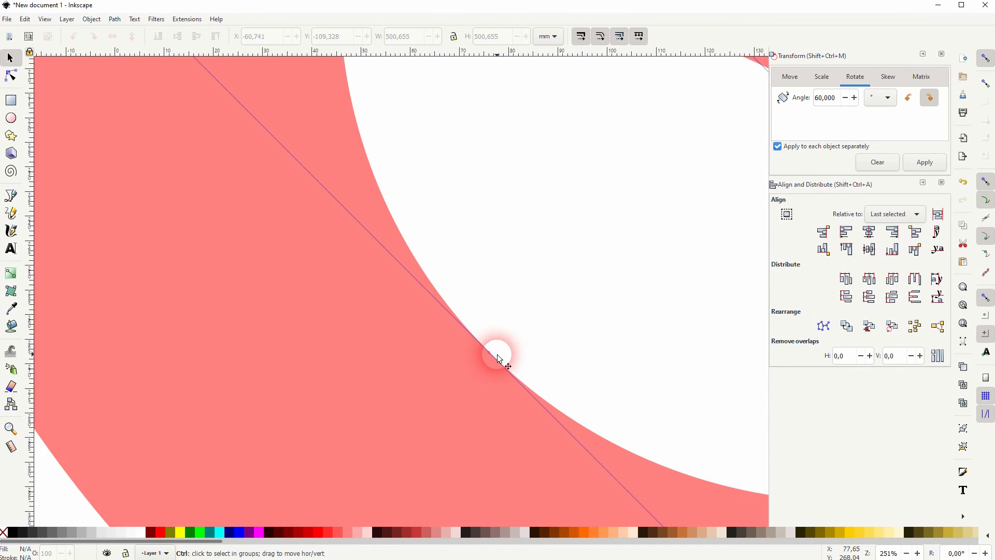
scroll(497, 355, down, 6)
key(space)
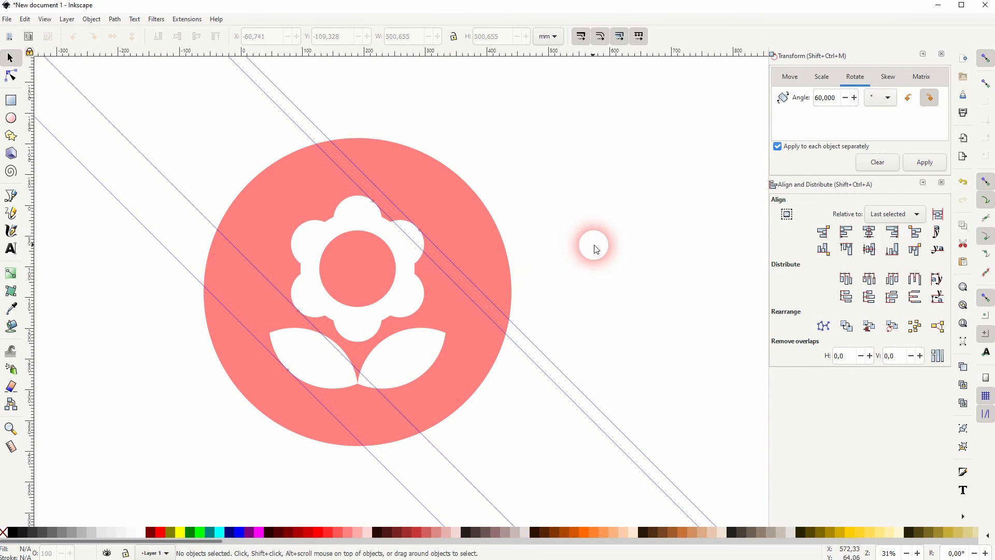
Draw a closed straight-line shadow outline along the guides, flower edges and leaf, extending past the circle
click(11, 199)
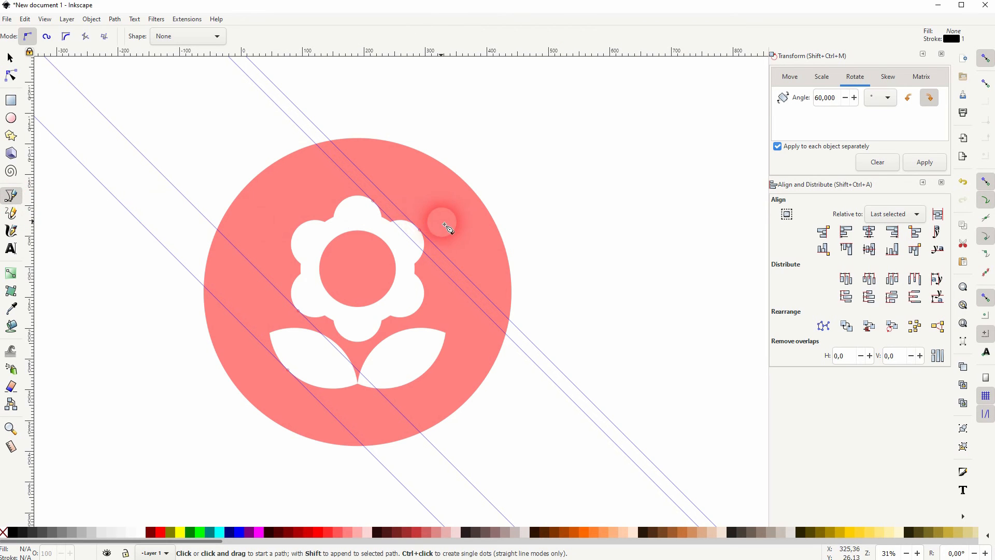
click(420, 231)
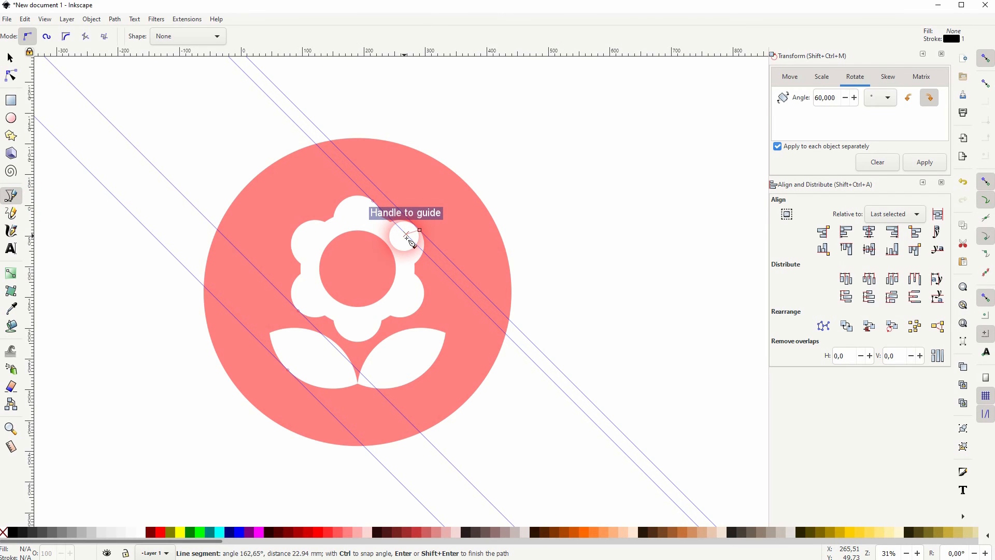
click(373, 201)
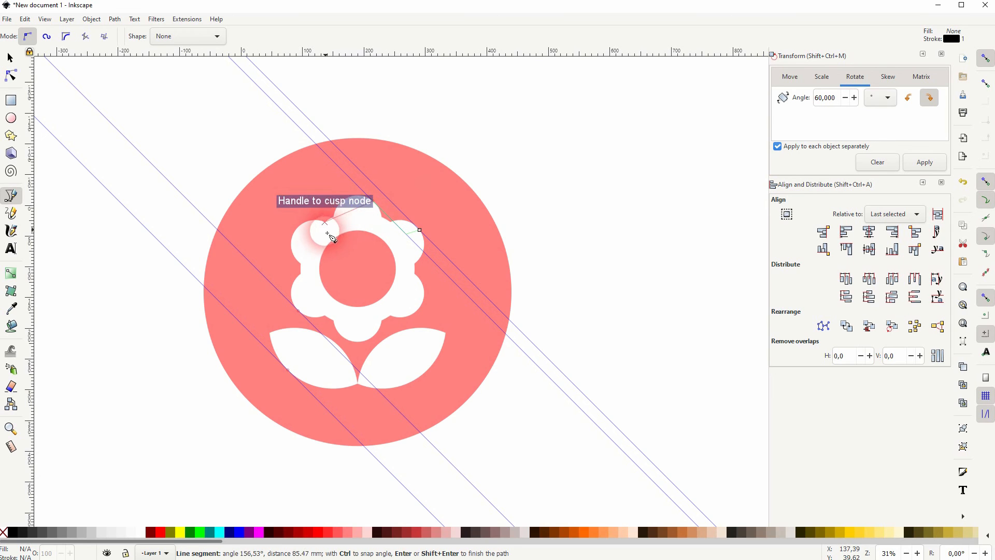
click(318, 238)
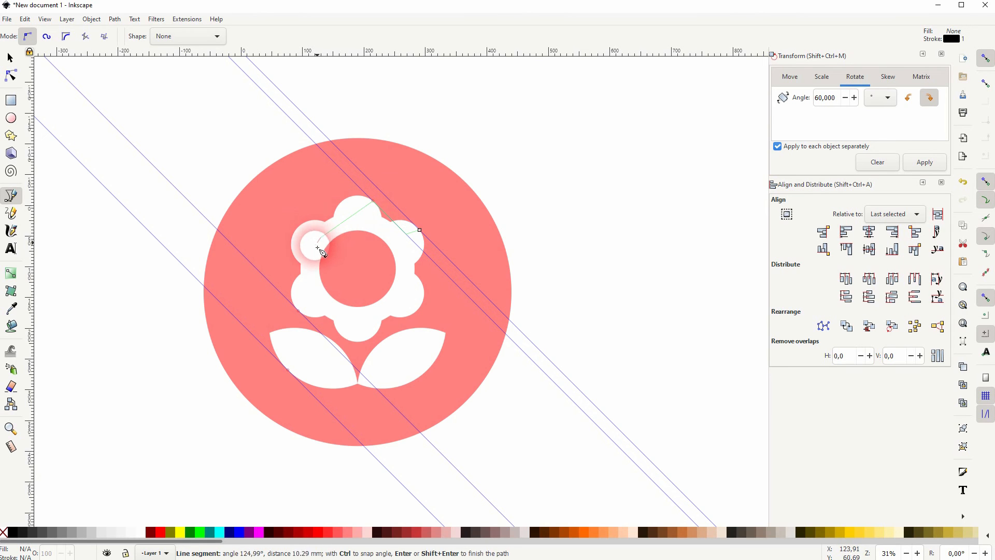
click(315, 294)
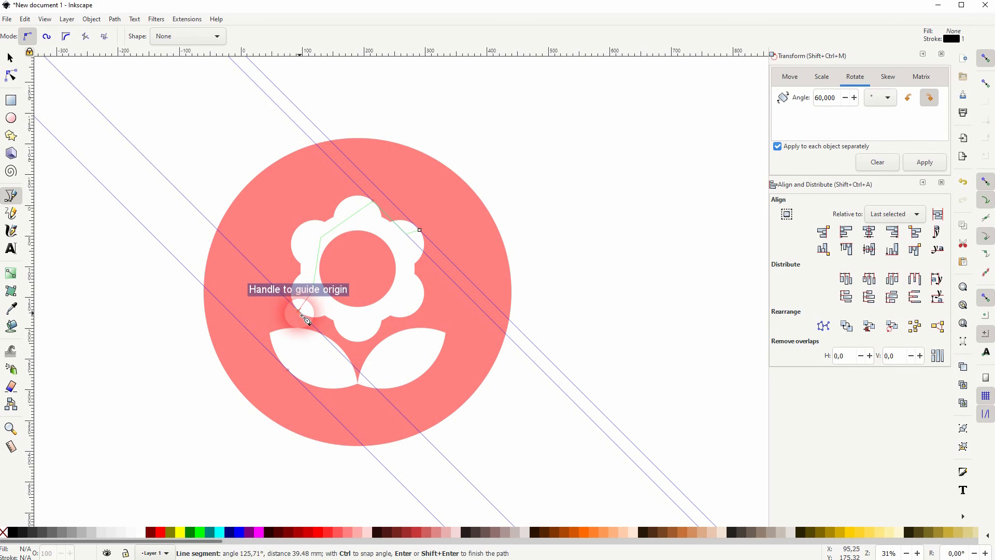
click(303, 315)
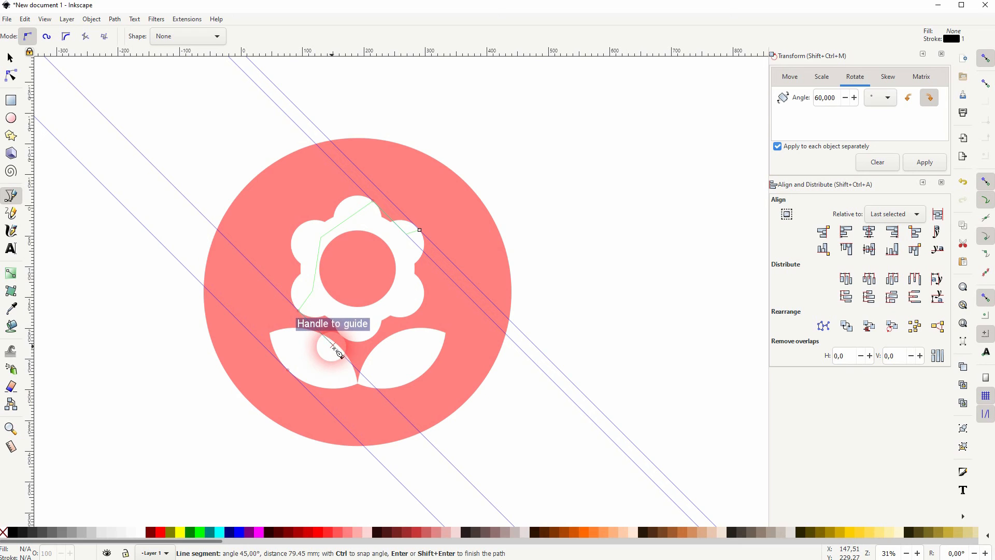
click(334, 349)
click(288, 370)
click(398, 479)
click(547, 362)
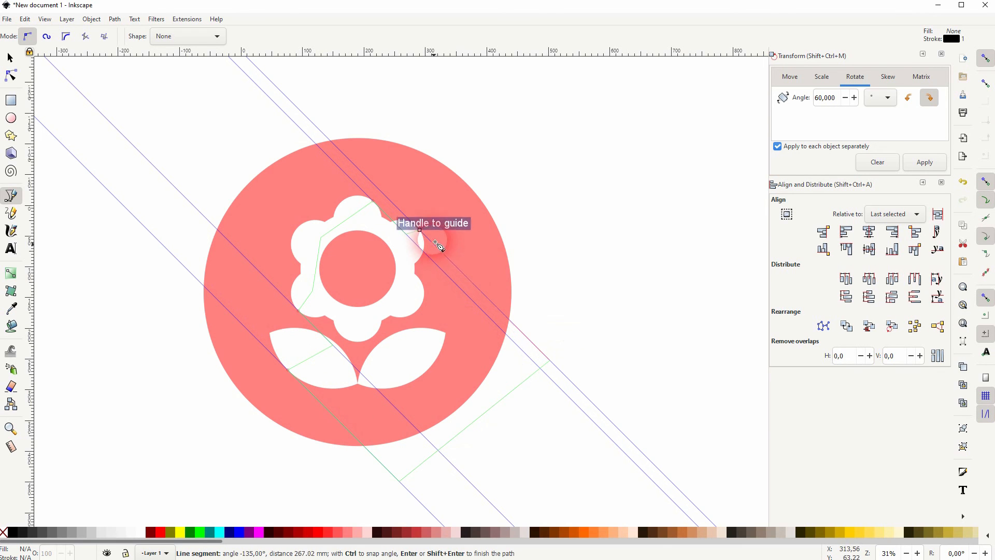
click(422, 232)
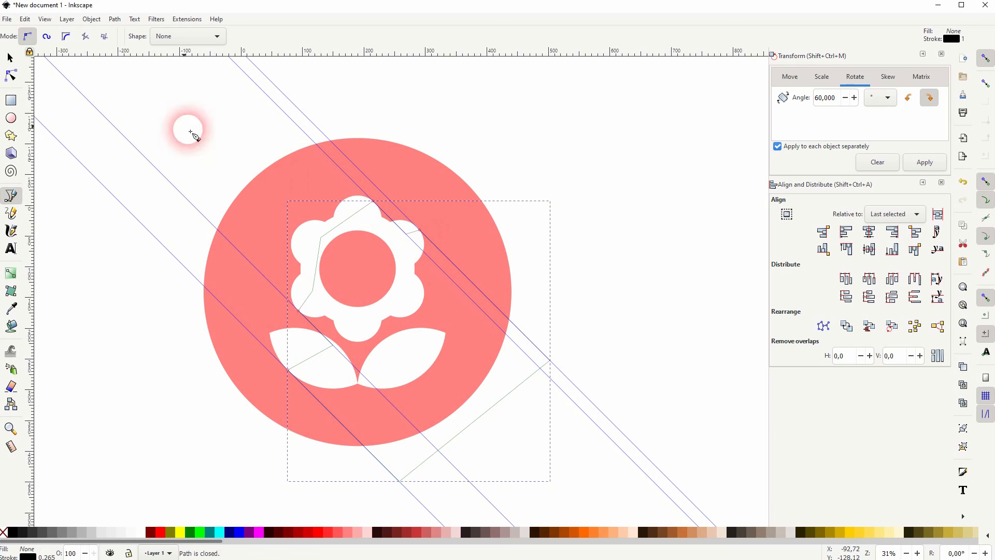
Fill the shadow shape #FF5555 and place it just above the pink circle, behind the flower
click(11, 58)
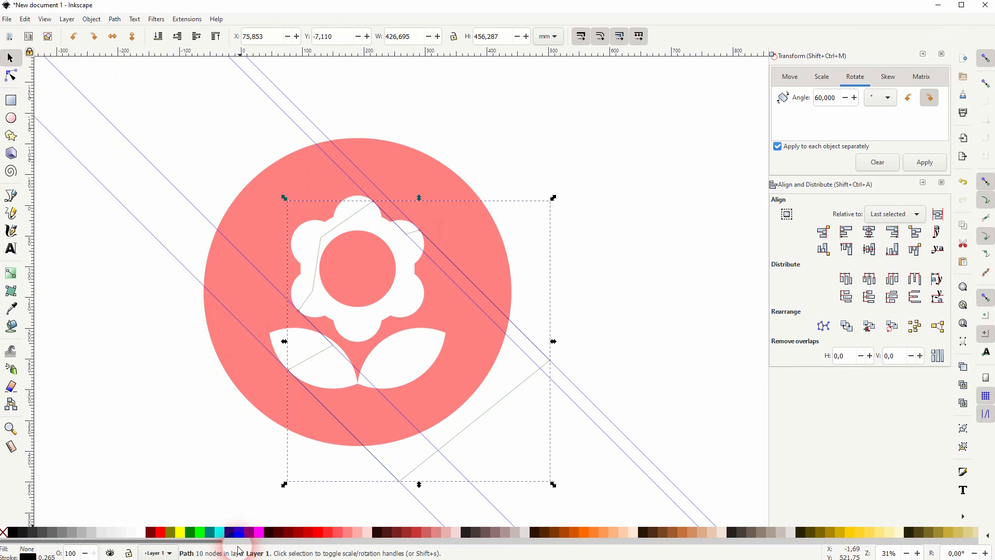
click(340, 534)
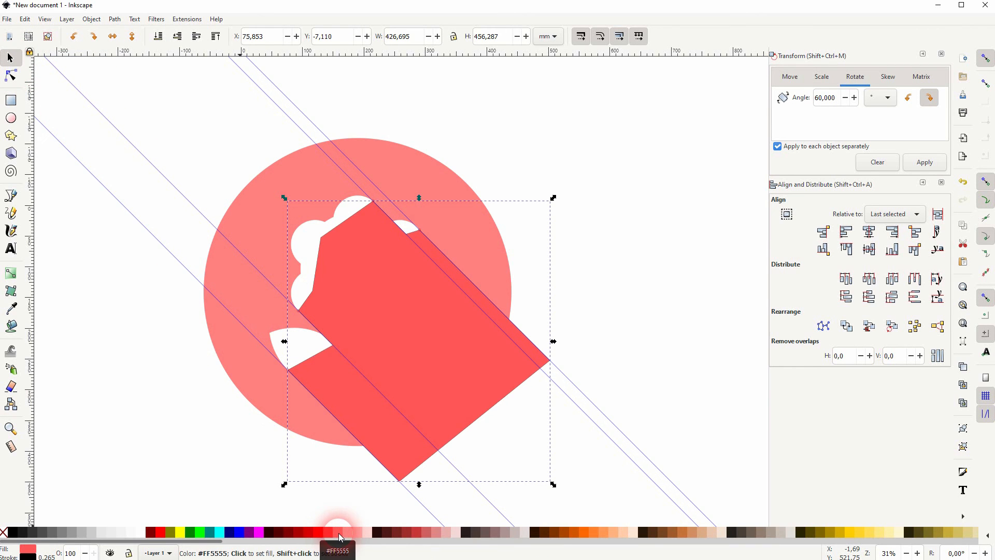
click(158, 37)
click(196, 38)
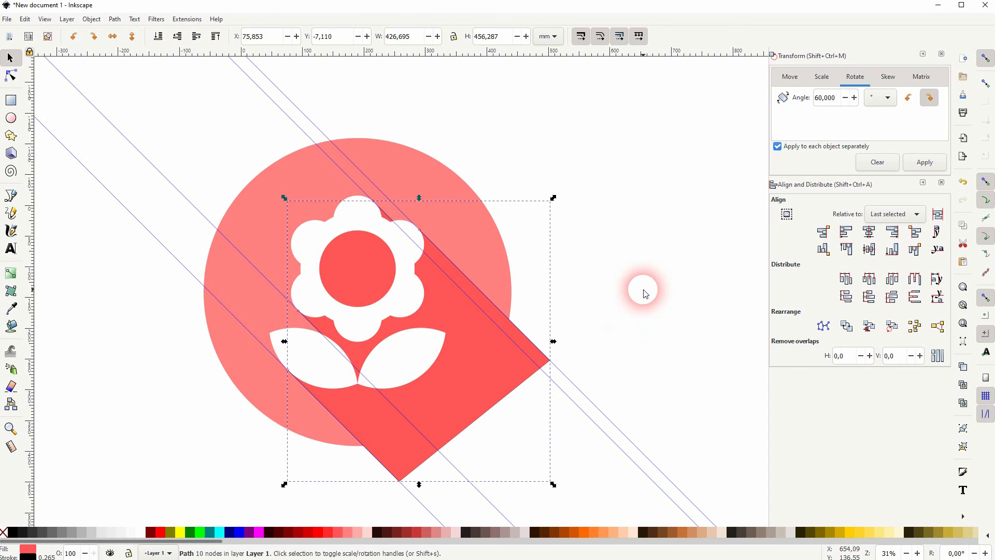
Divide the pink circle by the shadow shape and colour the lower-right piece #FF5555
shift+click(405, 177)
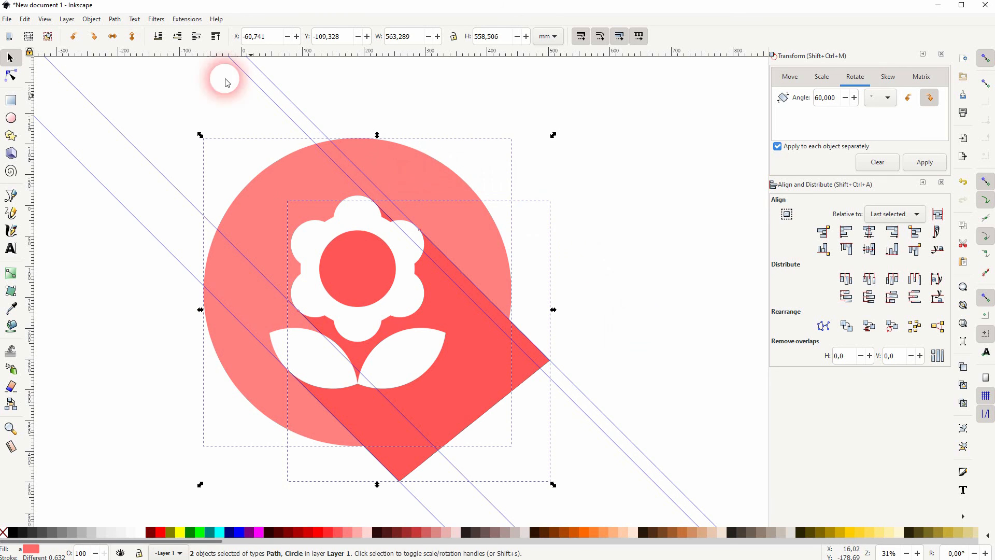
click(115, 19)
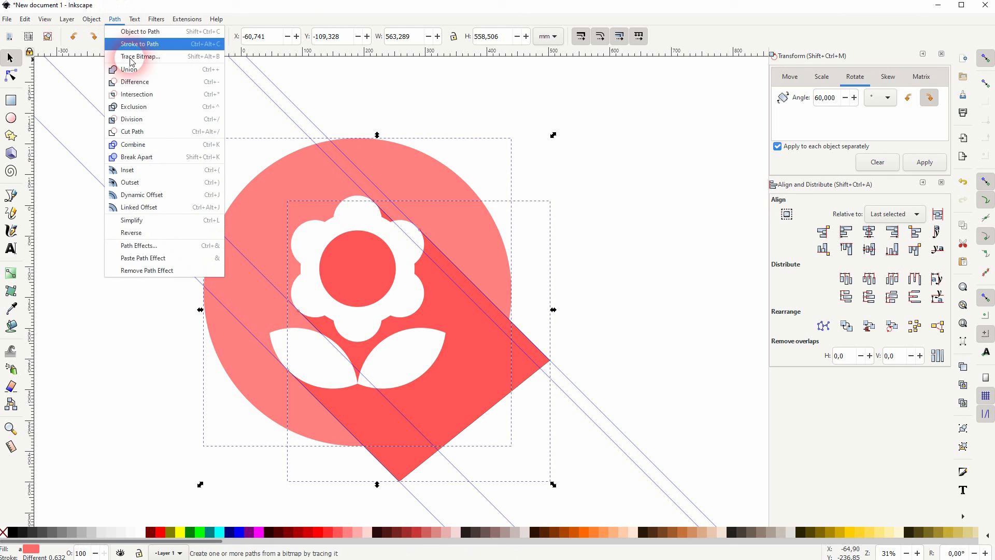
click(138, 127)
click(478, 367)
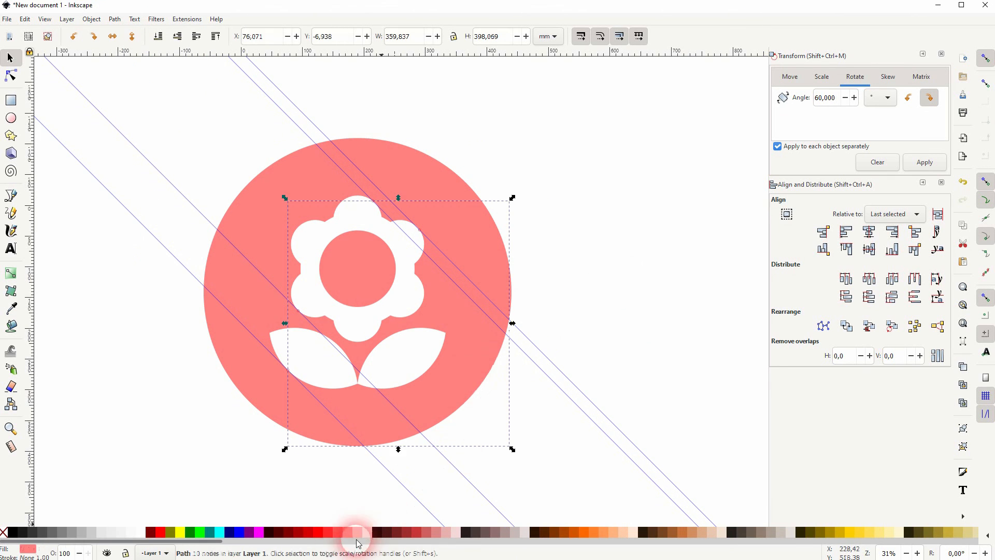
click(340, 533)
click(633, 315)
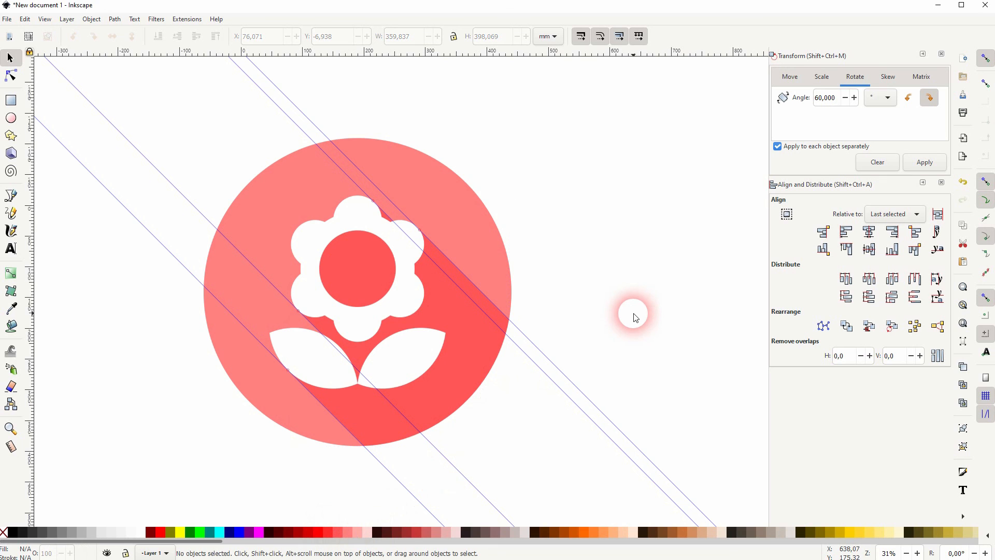
Close the Transform and Align panels and delete all guides
click(942, 54)
click(942, 55)
click(25, 19)
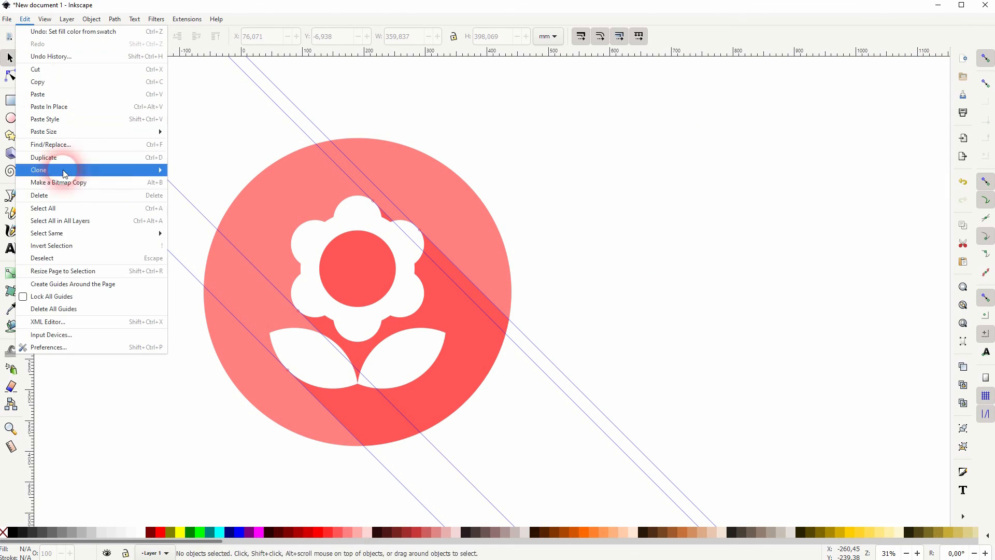
click(70, 308)
Group all parts of the icon and scale it down slightly
drag(158, 465, 631, 97)
key(ctrl+g)
drag(516, 295, 508, 295)
click(573, 315)
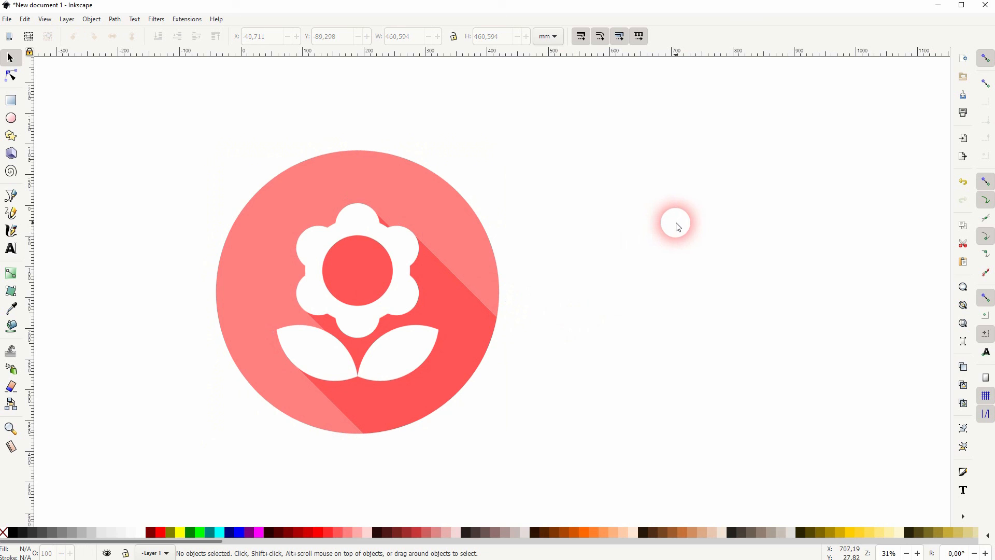